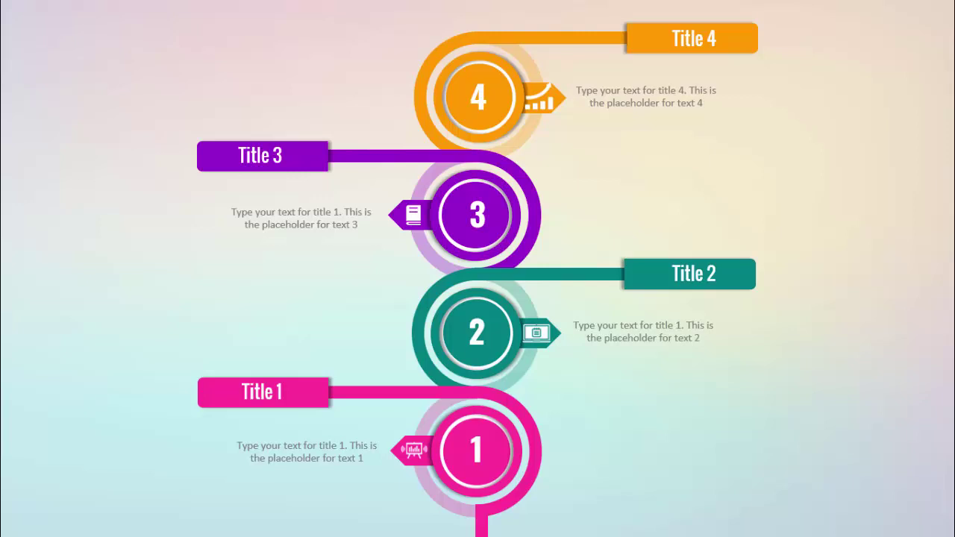
# Exit the slideshow of the finished four-step spiral infographic back to Normal view
pyautogui.press('Escape')
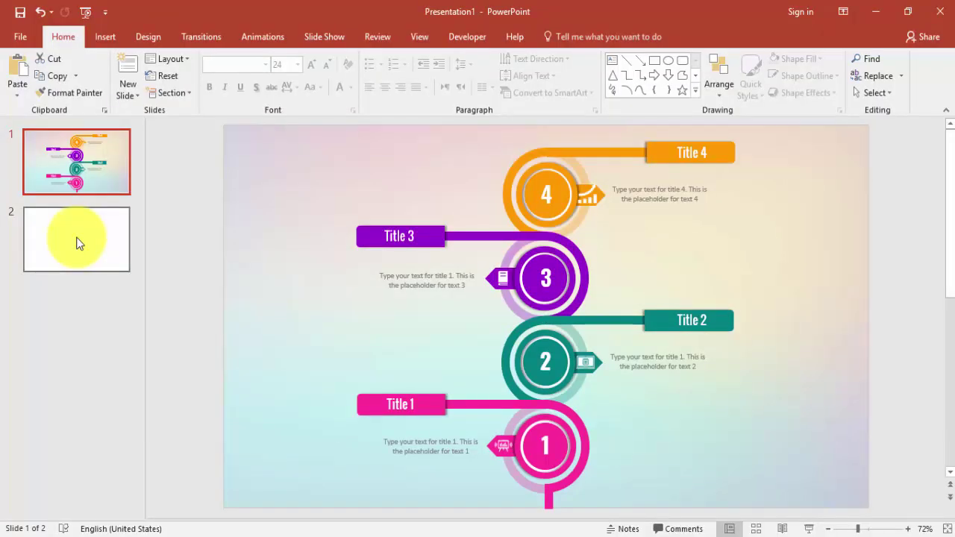
# On slide 2, turn on the centre guides and draw a blue donut ring
pyautogui.click(79, 243)
pyautogui.click(421, 37)
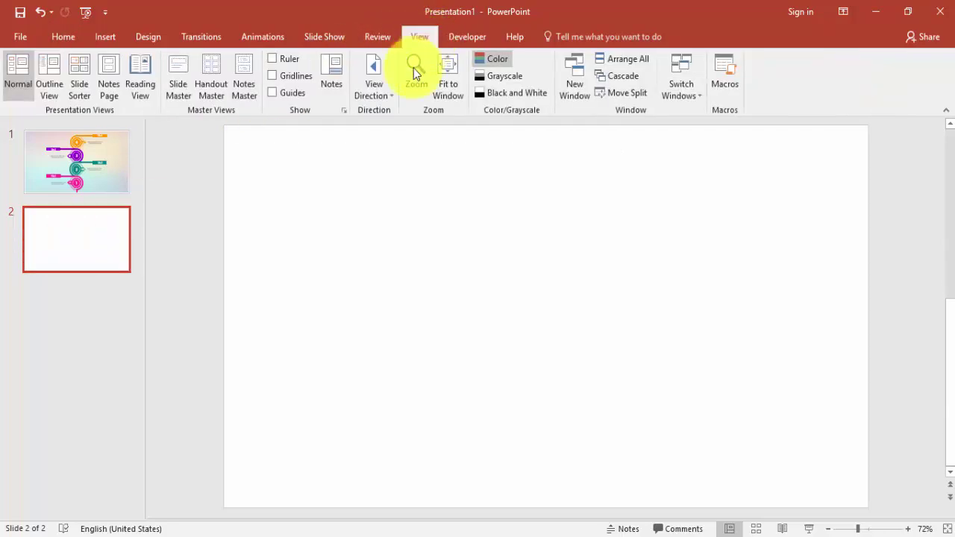
pyautogui.click(292, 93)
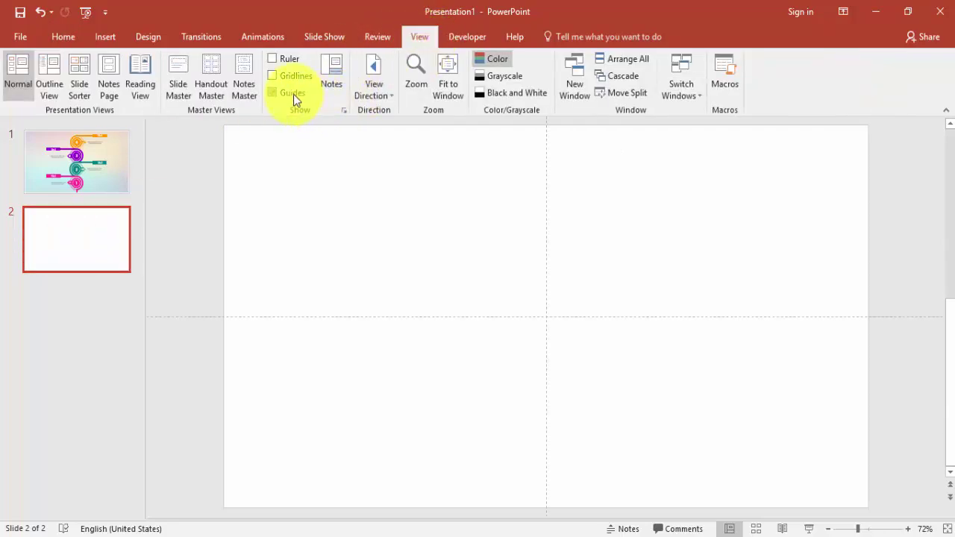
pyautogui.click(102, 39)
pyautogui.click(238, 91)
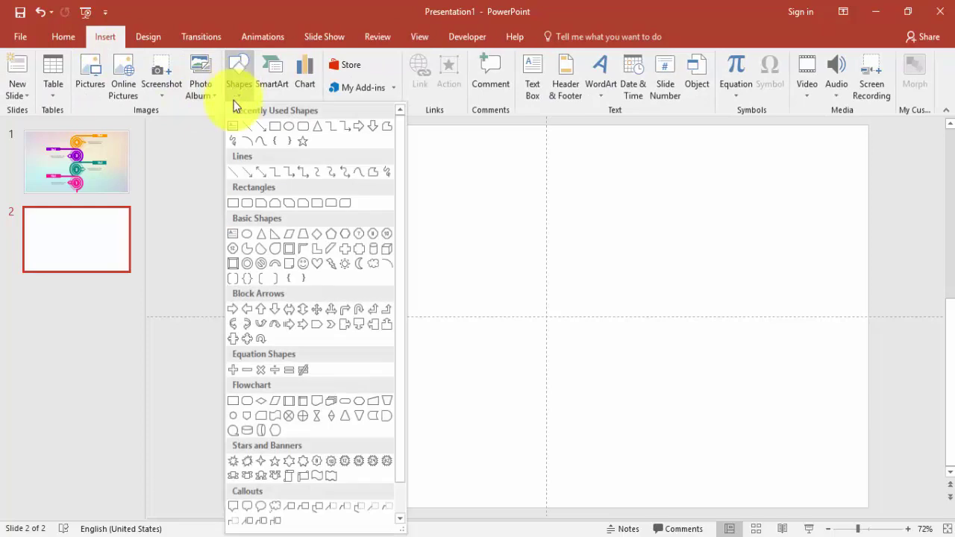
pyautogui.click(252, 265)
pyautogui.moveTo(506, 269); pyautogui.dragTo(561, 351)
pyautogui.moveTo(530, 316); pyautogui.dragTo(515, 316)
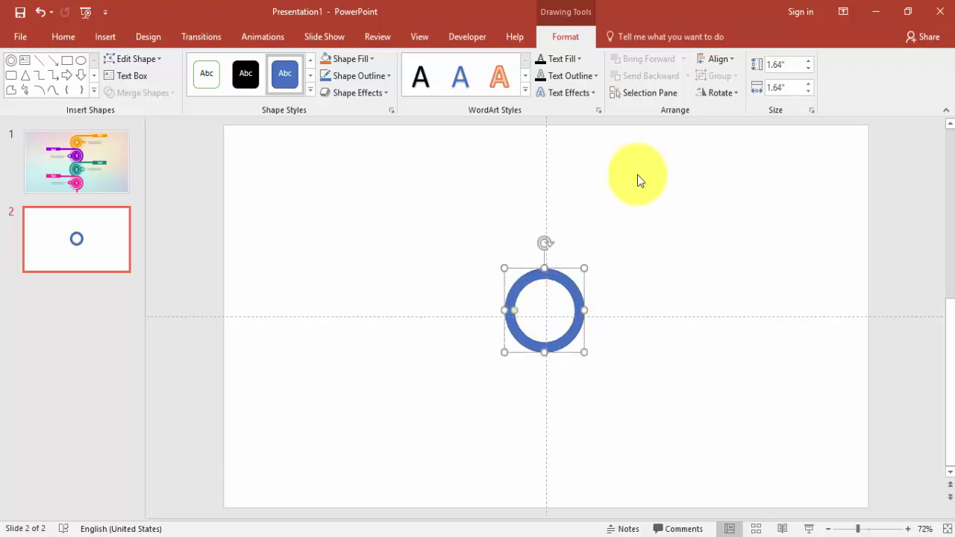
# Remove the ring's outline and centre it horizontally and vertically on the slide
pyautogui.click(374, 77)
pyautogui.click(373, 209)
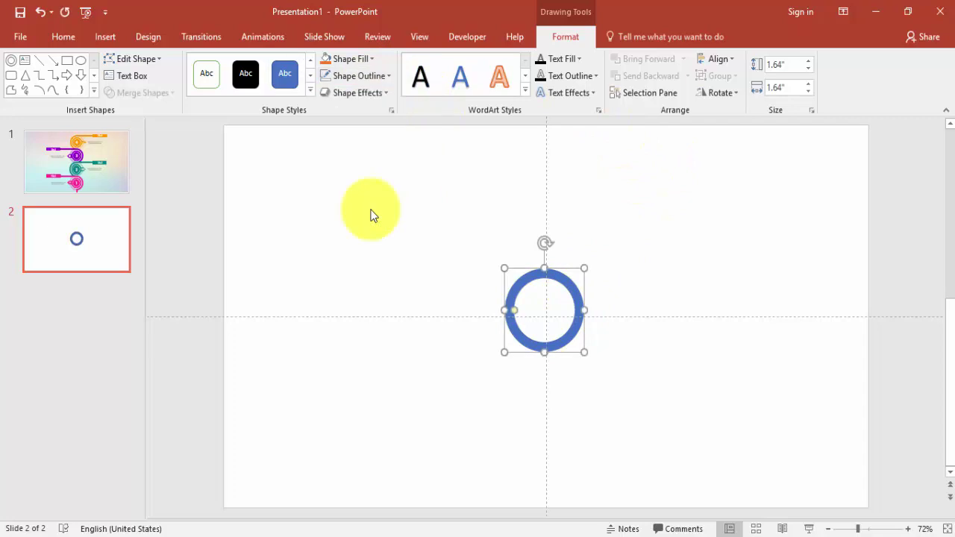
pyautogui.click(728, 92)
pyautogui.click(718, 59)
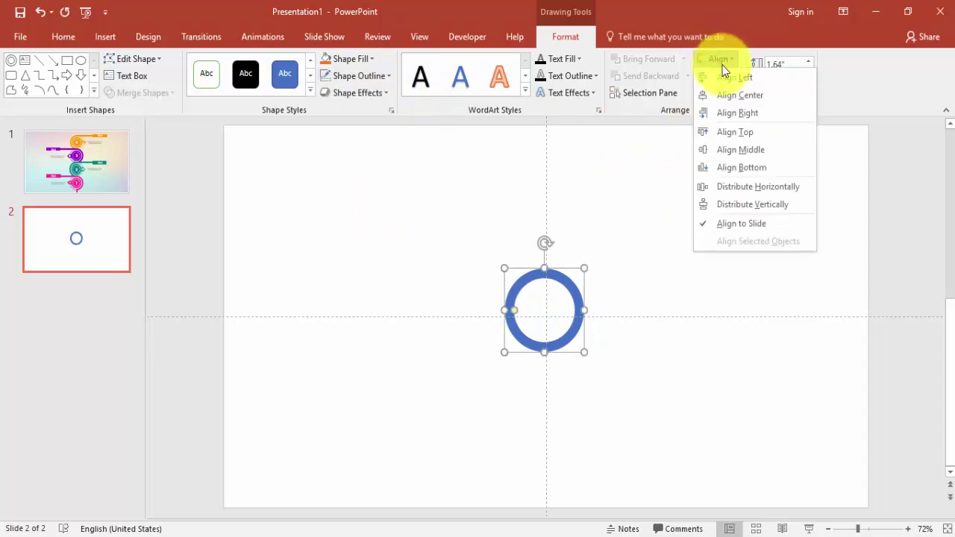
pyautogui.click(738, 90)
pyautogui.click(724, 60)
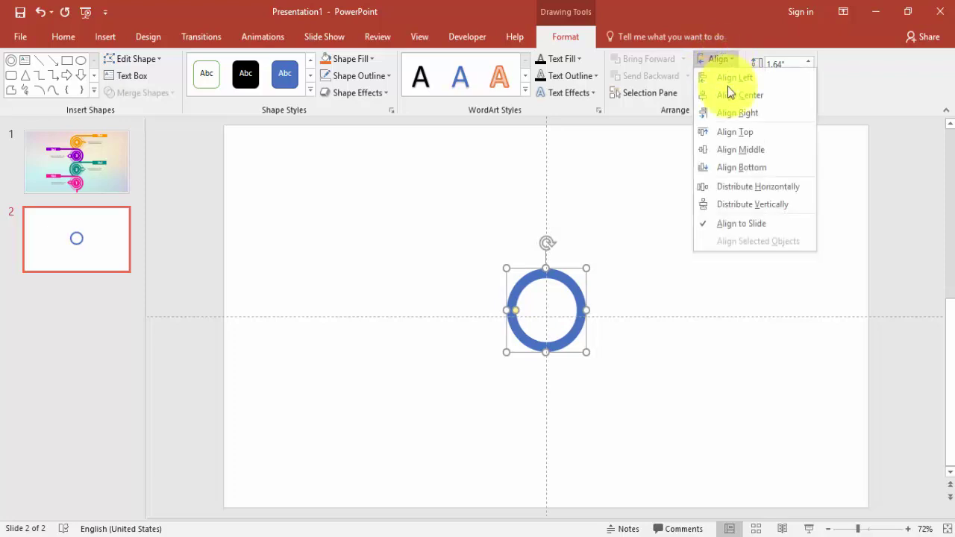
pyautogui.click(740, 150)
pyautogui.click(645, 257)
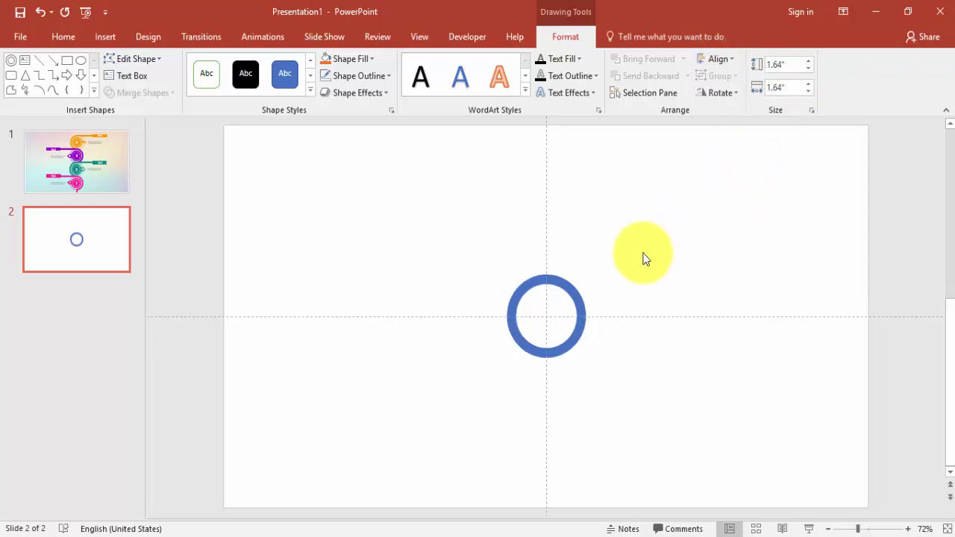
pyautogui.click(105, 36)
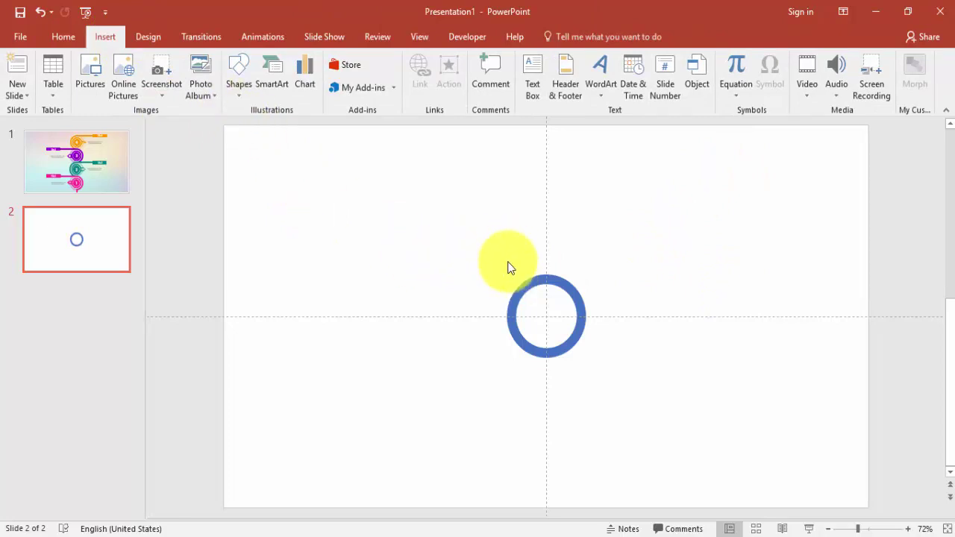
# Cover the ring's left half with a rectangle and Subtract it, leaving a right-facing half-ring
pyautogui.click(238, 90)
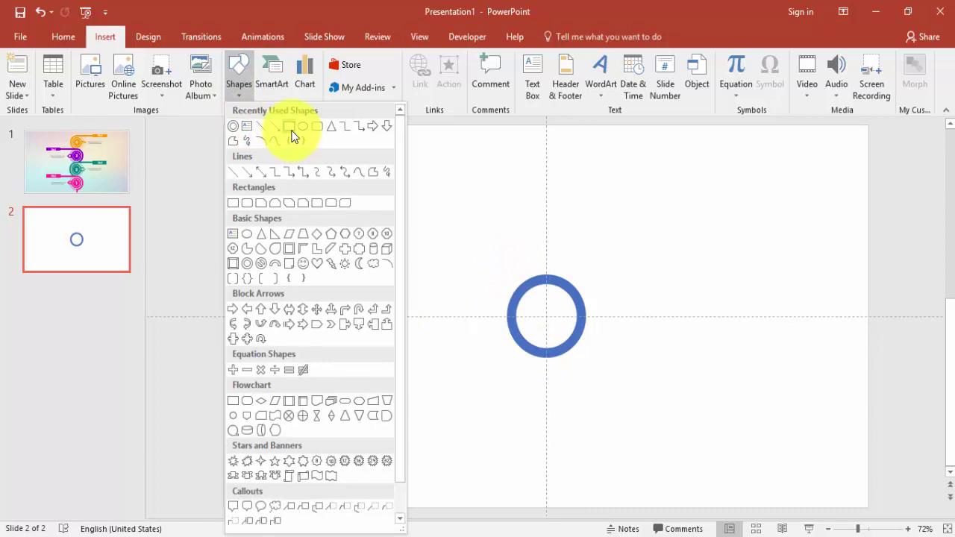
pyautogui.click(289, 127)
pyautogui.moveTo(465, 245)
pyautogui.mouseDown()
pyautogui.moveTo(521, 395)
pyautogui.moveTo(545, 419)
pyautogui.mouseUp()
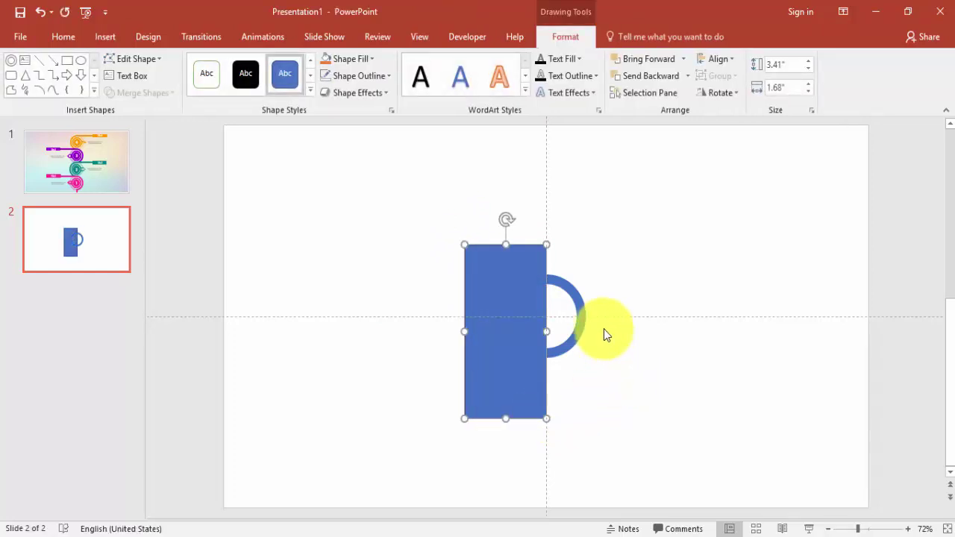
pyautogui.click(578, 269)
pyautogui.click(567, 290)
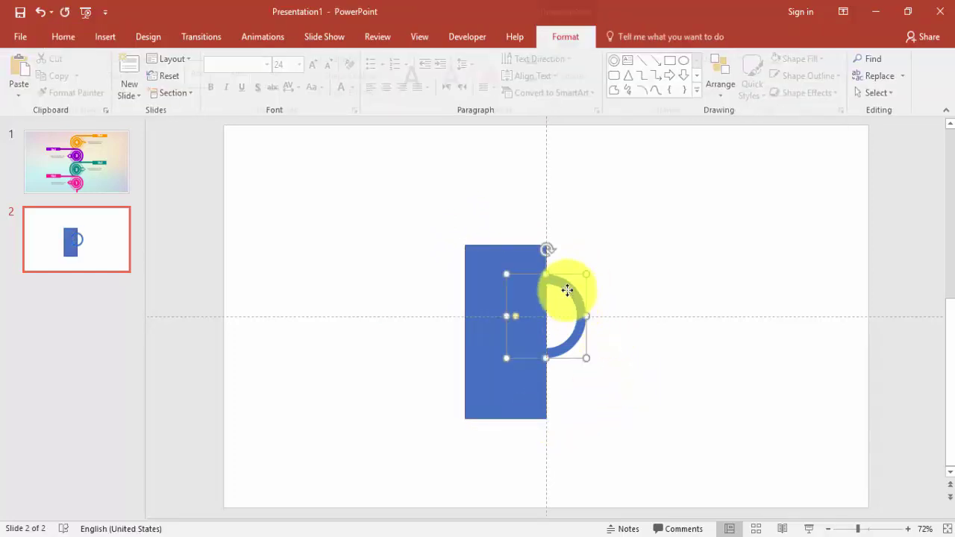
pyautogui.keyDown('shift'); pyautogui.click(490, 266); pyautogui.keyUp('shift')
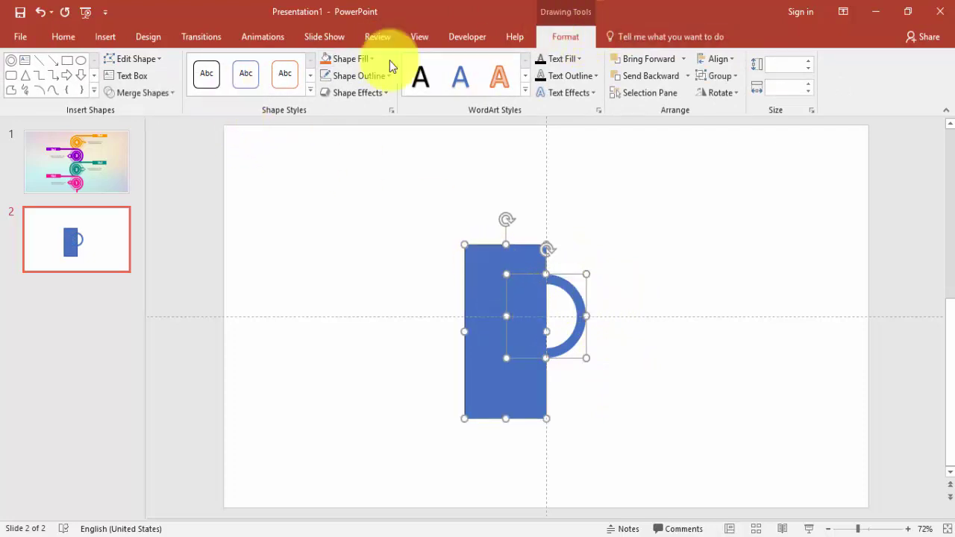
pyautogui.click(144, 94)
pyautogui.click(139, 182)
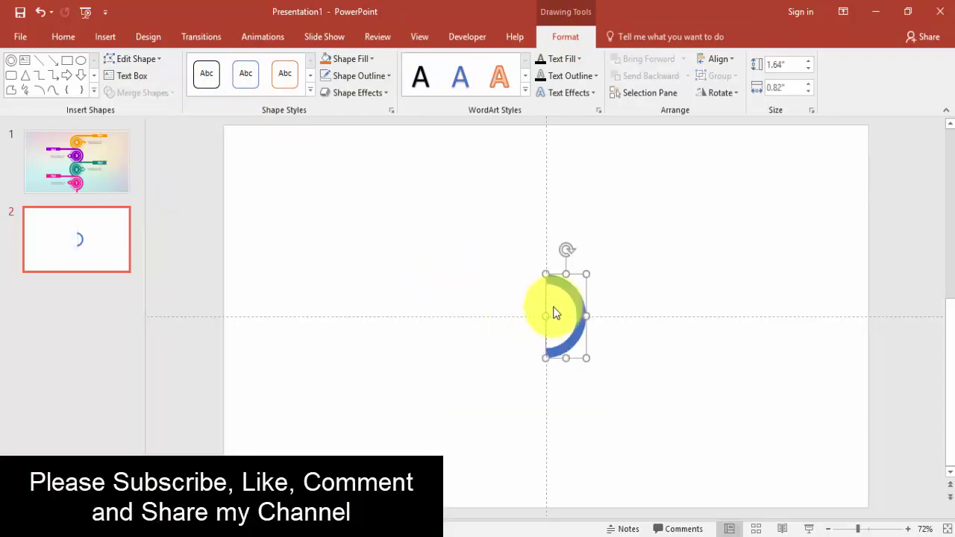
pyautogui.click(657, 366)
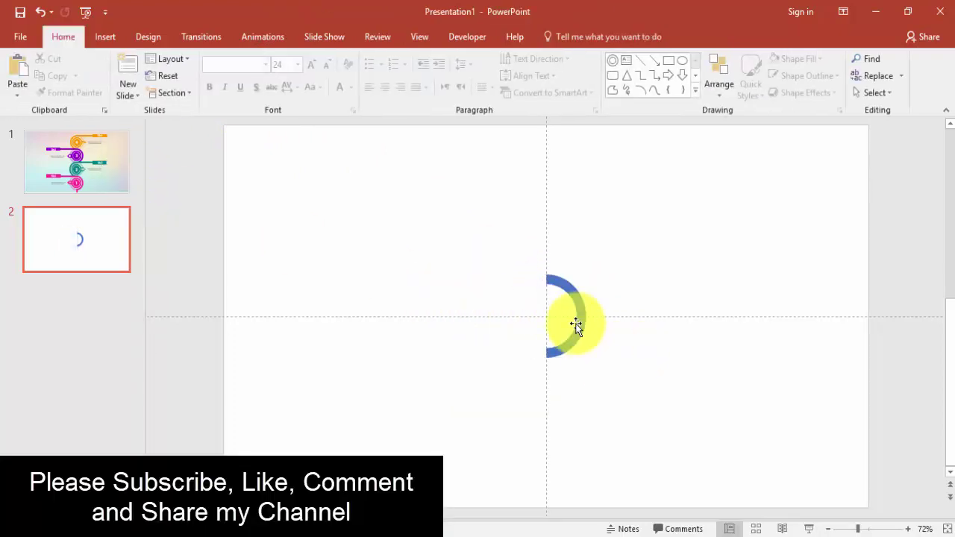
# Draw a thin outline-free blue rectangle bar left of the arc's top end
pyautogui.click(106, 39)
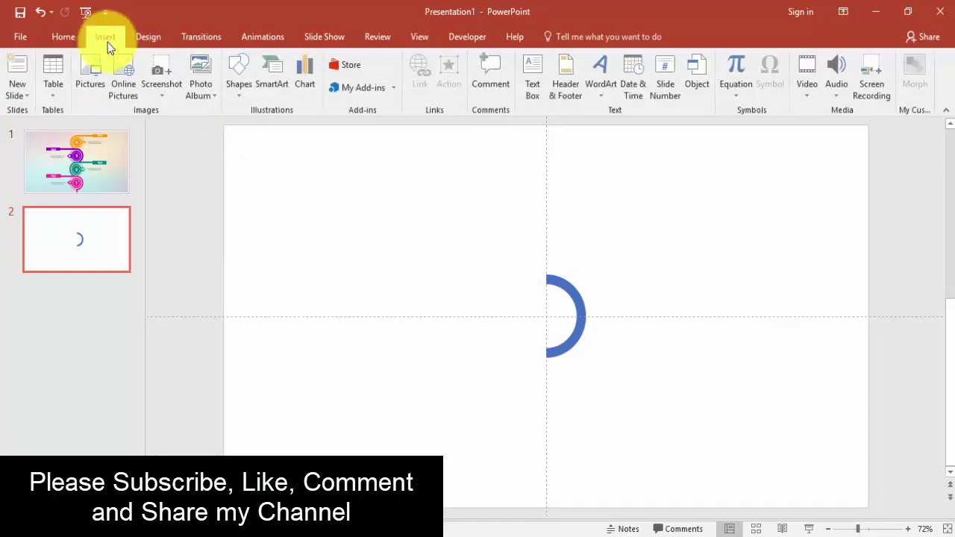
pyautogui.click(240, 95)
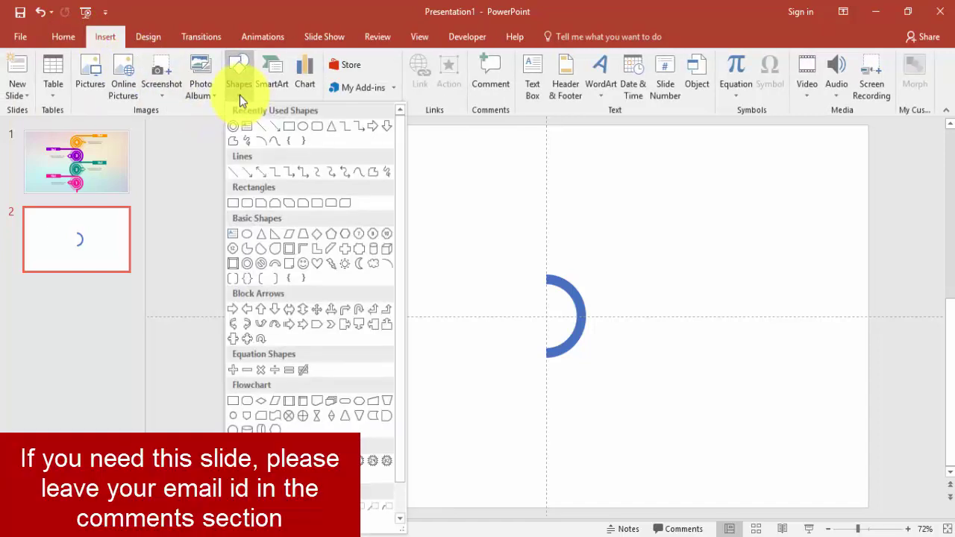
pyautogui.click(288, 125)
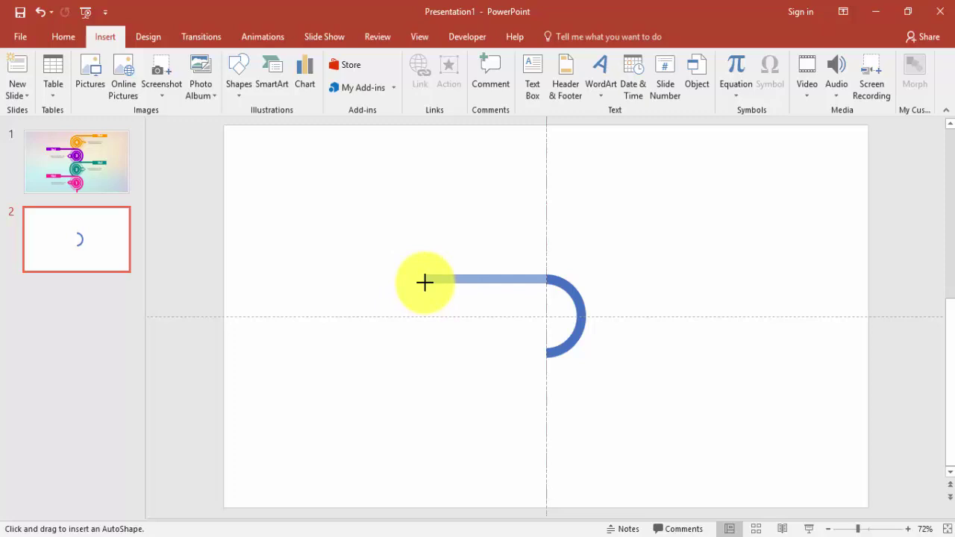
pyautogui.moveTo(425, 282); pyautogui.dragTo(425, 280)
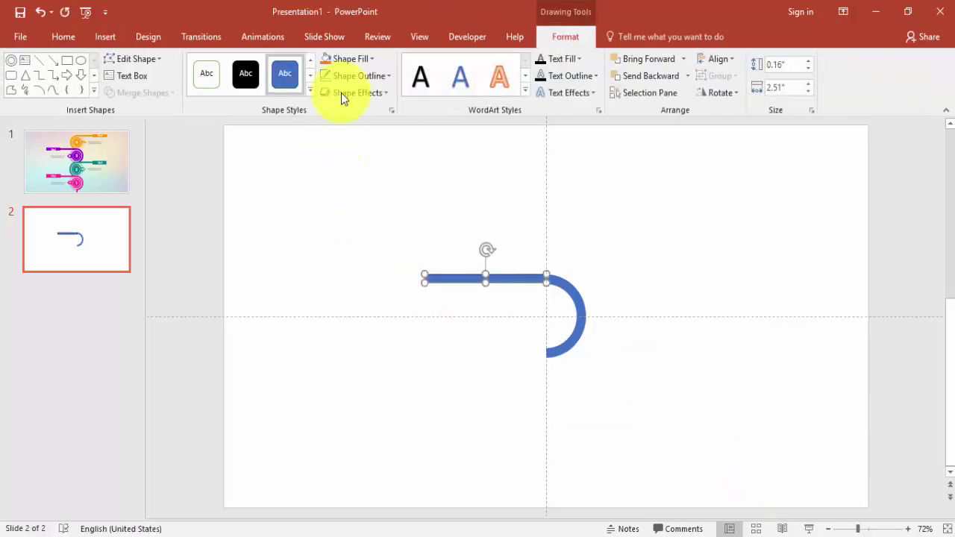
pyautogui.click(351, 76)
pyautogui.click(366, 202)
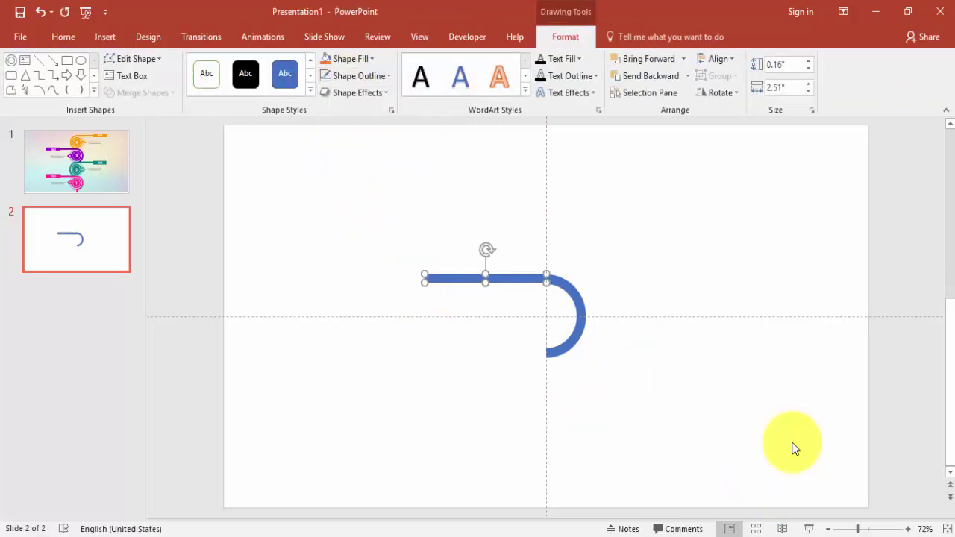
# Zoom in to line the bar's right end up flush with the arc, then zoom back out
pyautogui.scroll(5, 742, 454)
pyautogui.click(693, 384)
pyautogui.click(685, 313)
pyautogui.doubleClick(685, 313)
pyautogui.moveTo(546, 337); pyautogui.dragTo(545, 340)
pyautogui.click(579, 371)
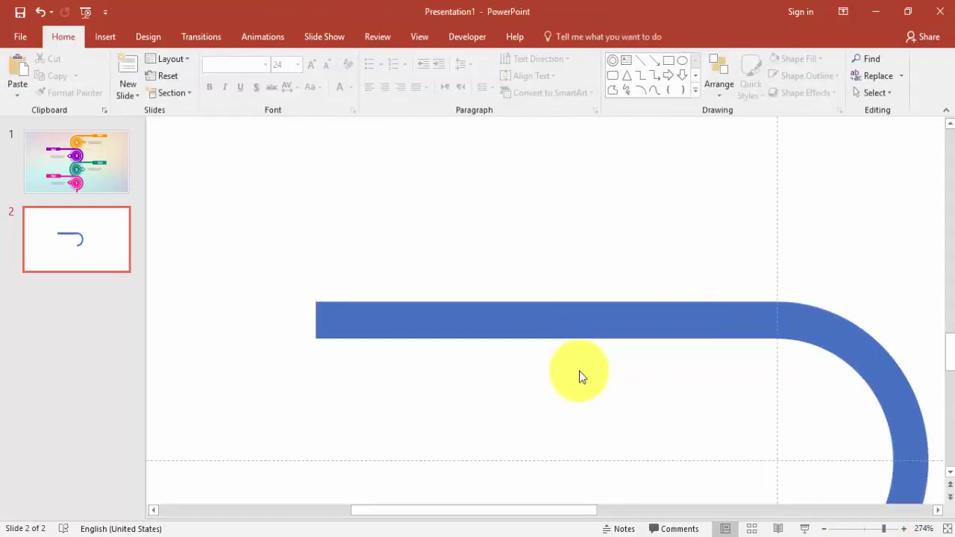
pyautogui.moveTo(884, 529); pyautogui.dragTo(864, 528)
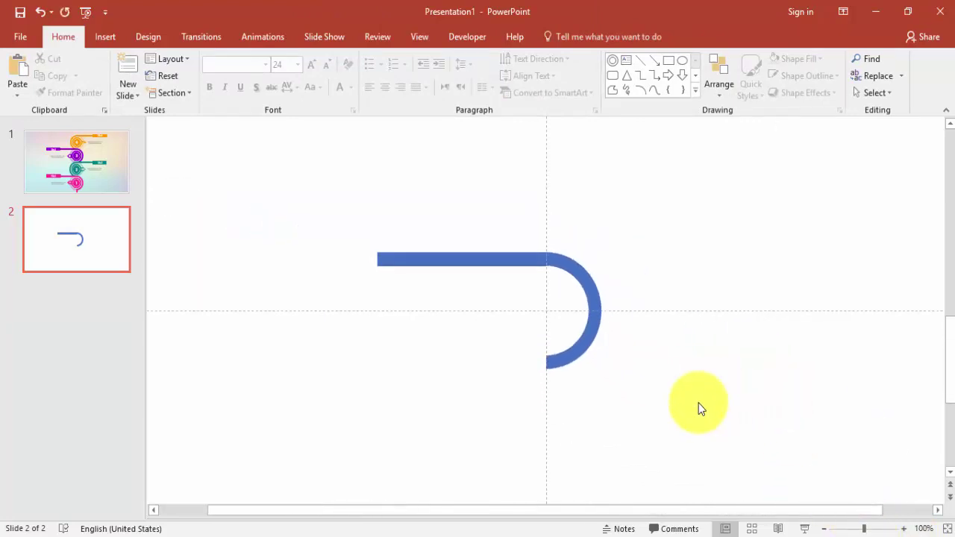
# Draw a 0.82-inch oval circle, centre it on the slide, and remove its outline
pyautogui.click(107, 40)
pyautogui.click(235, 98)
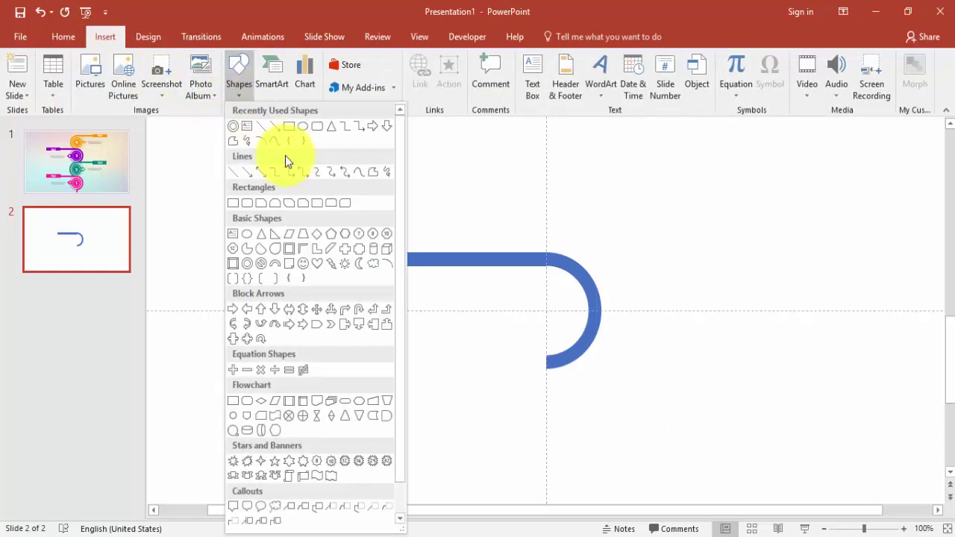
pyautogui.click(306, 129)
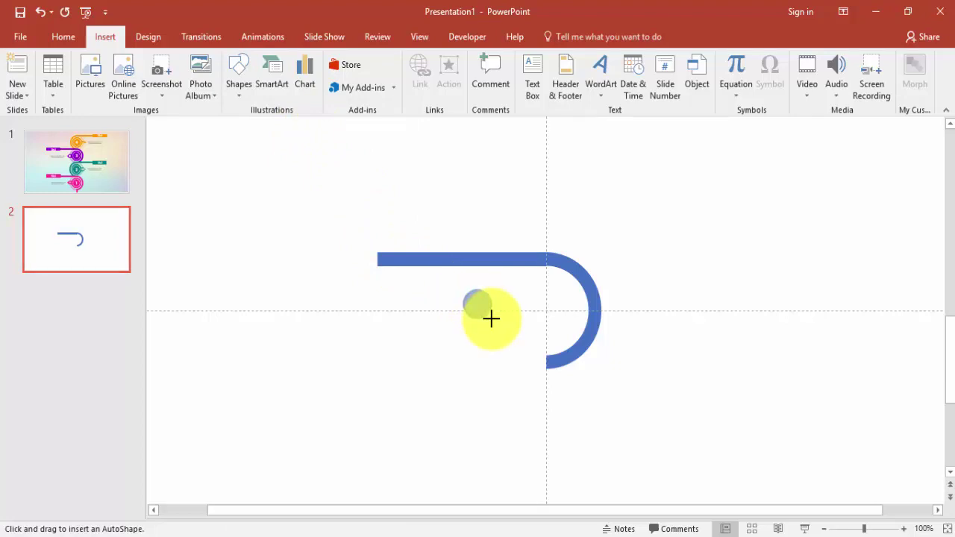
pyautogui.moveTo(492, 319)
pyautogui.mouseDown()
pyautogui.moveTo(514, 338)
pyautogui.moveTo(512, 320)
pyautogui.moveTo(541, 318)
pyautogui.mouseUp()
pyautogui.click(716, 59)
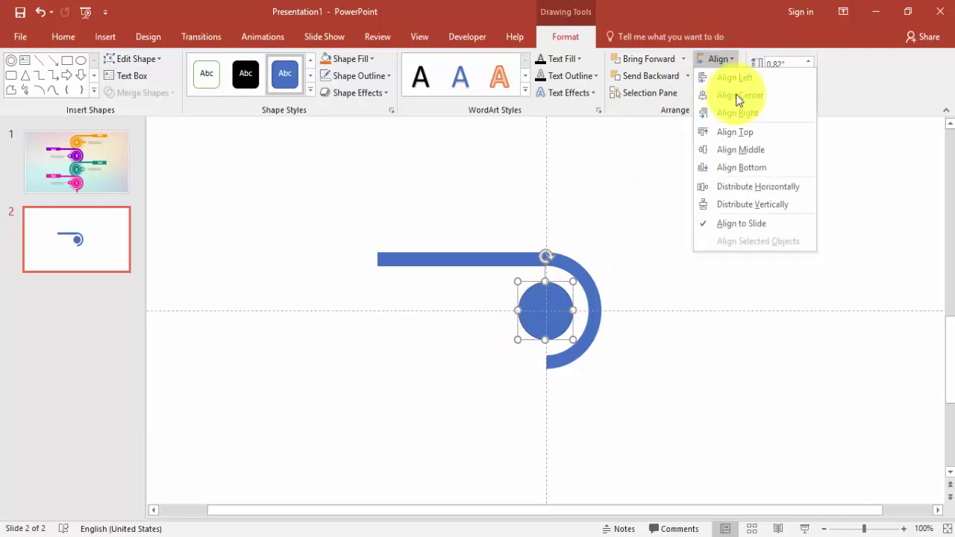
pyautogui.click(742, 95)
pyautogui.click(718, 59)
pyautogui.click(753, 150)
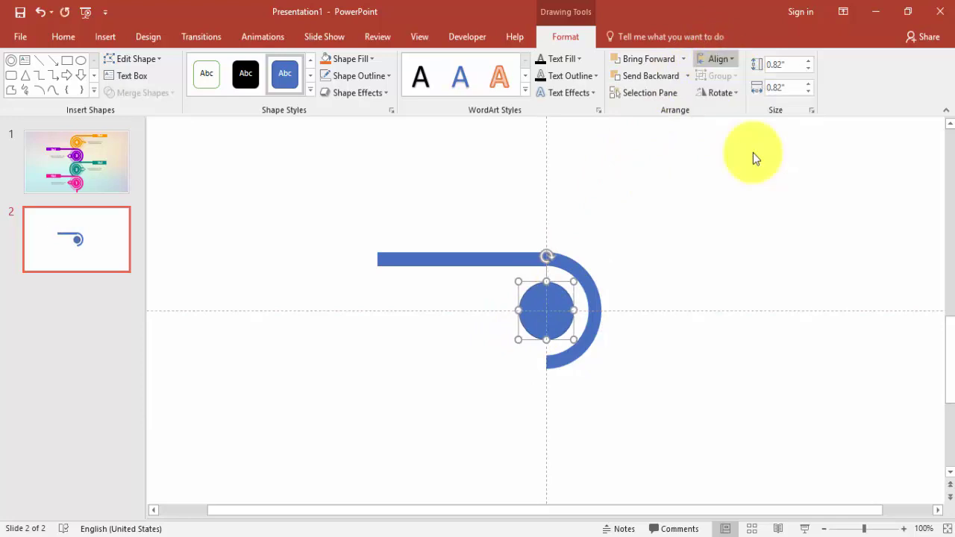
pyautogui.click(375, 77)
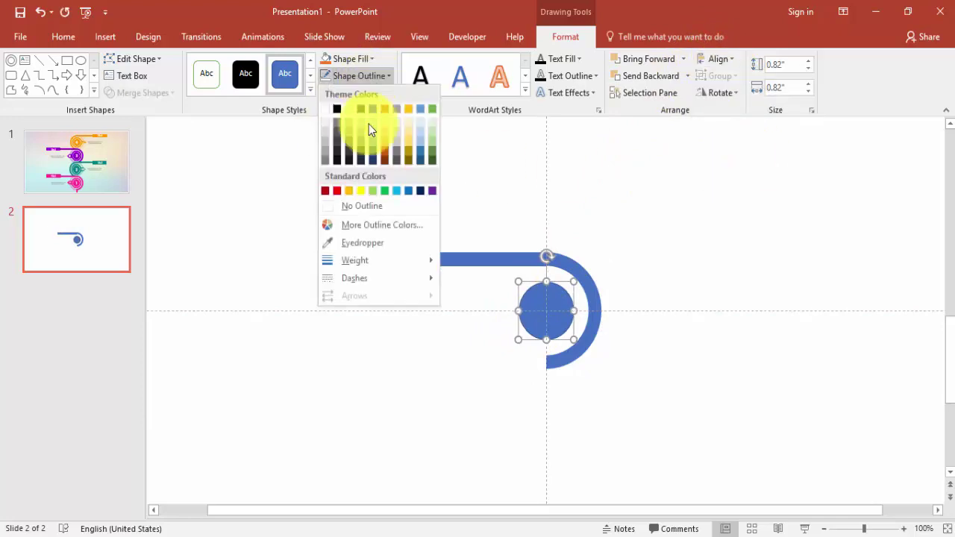
pyautogui.click(375, 206)
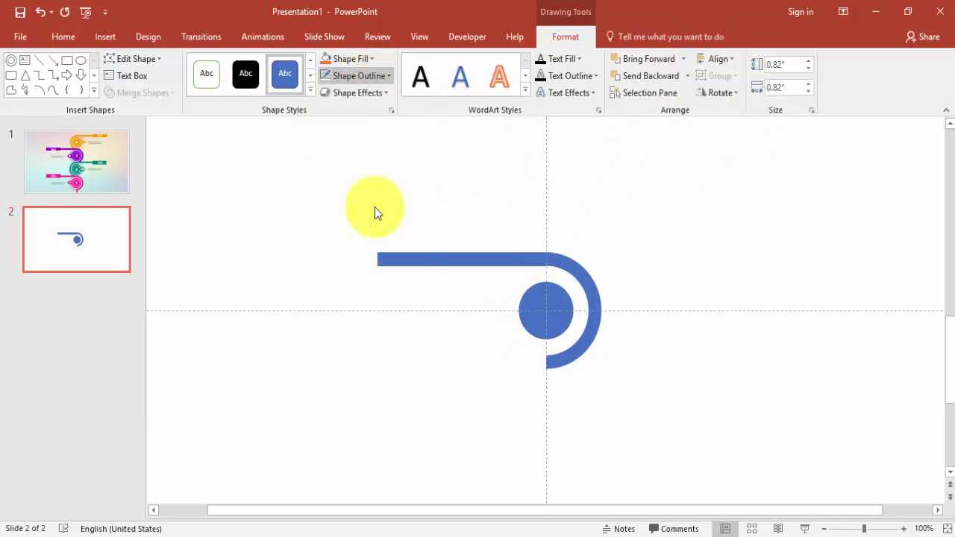
pyautogui.click(108, 37)
# Draw a second donut around the filled circle and thin its band with the yellow handle
pyautogui.click(239, 88)
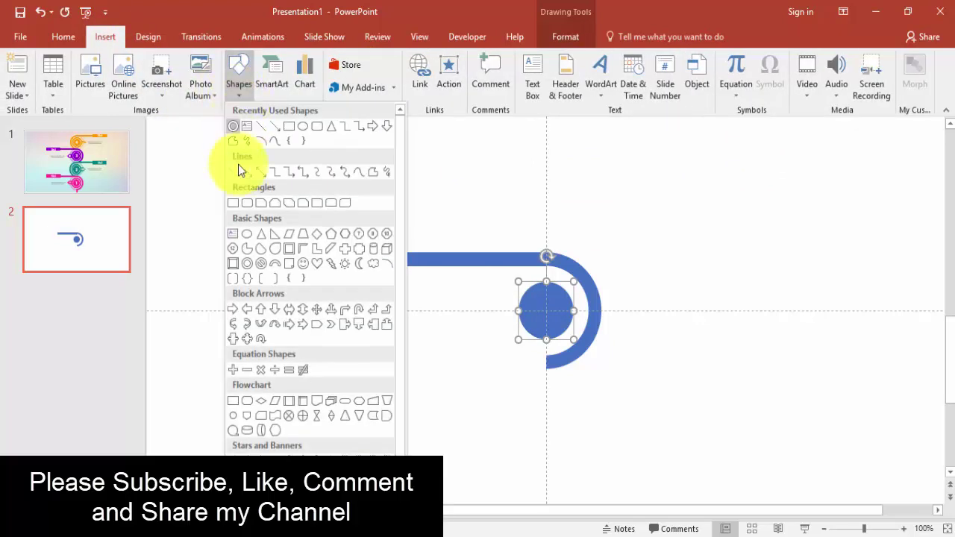
pyautogui.click(248, 265)
pyautogui.moveTo(396, 278); pyautogui.dragTo(462, 360)
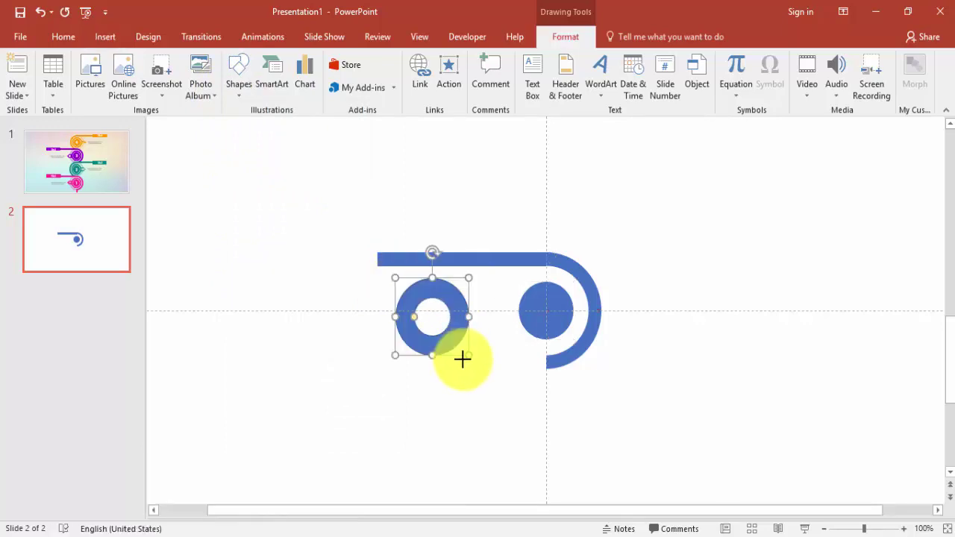
pyautogui.moveTo(414, 316); pyautogui.dragTo(404, 325)
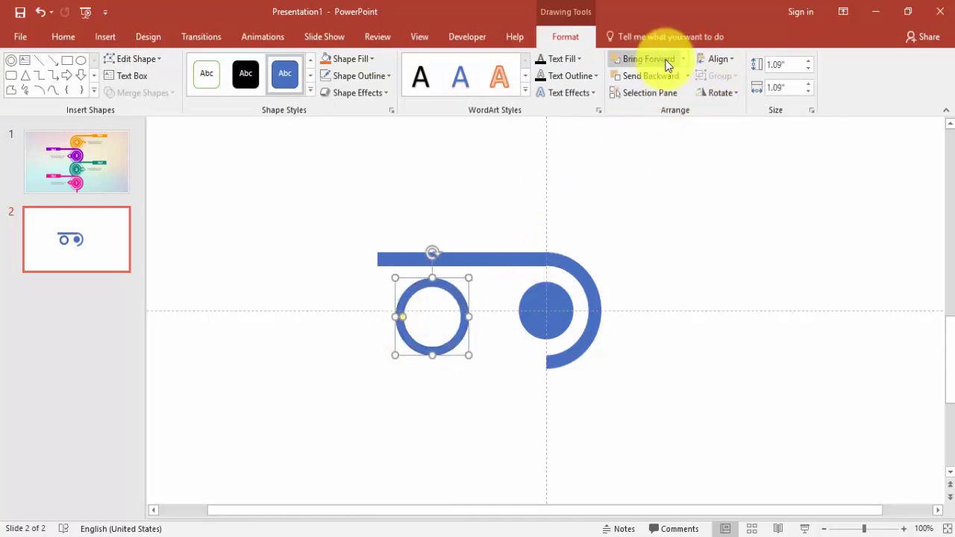
# Centre the 1.09-inch ring horizontally and vertically and remove its outline
pyautogui.click(715, 60)
pyautogui.click(746, 93)
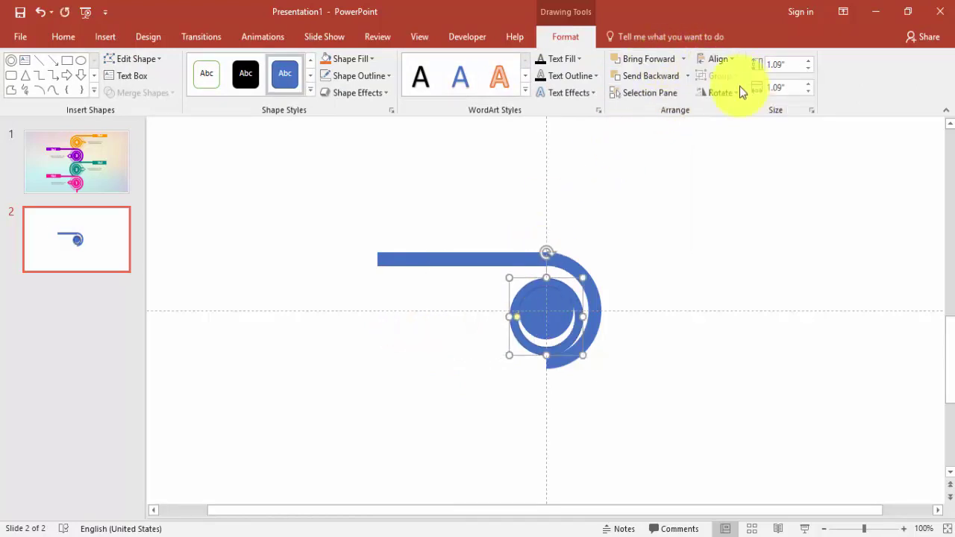
pyautogui.click(718, 60)
pyautogui.click(739, 152)
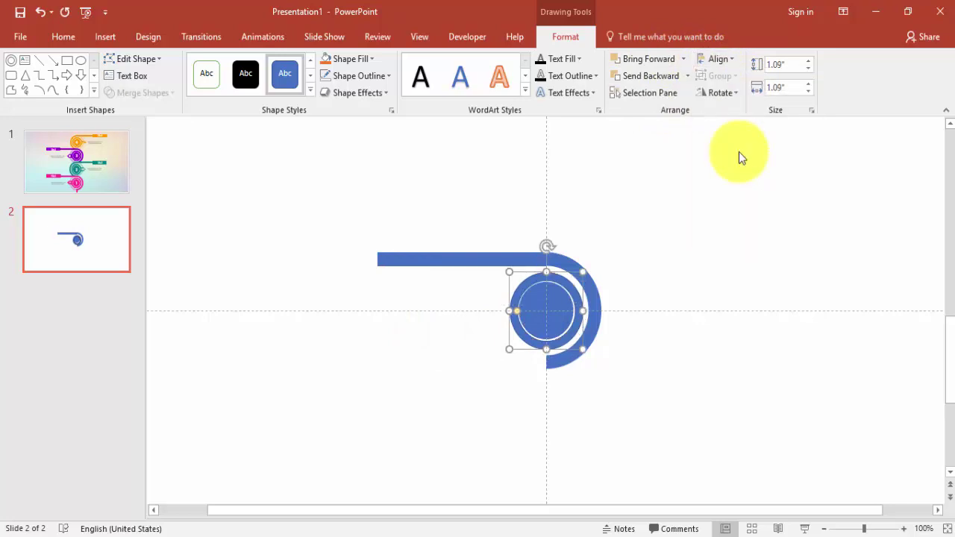
pyautogui.click(356, 76)
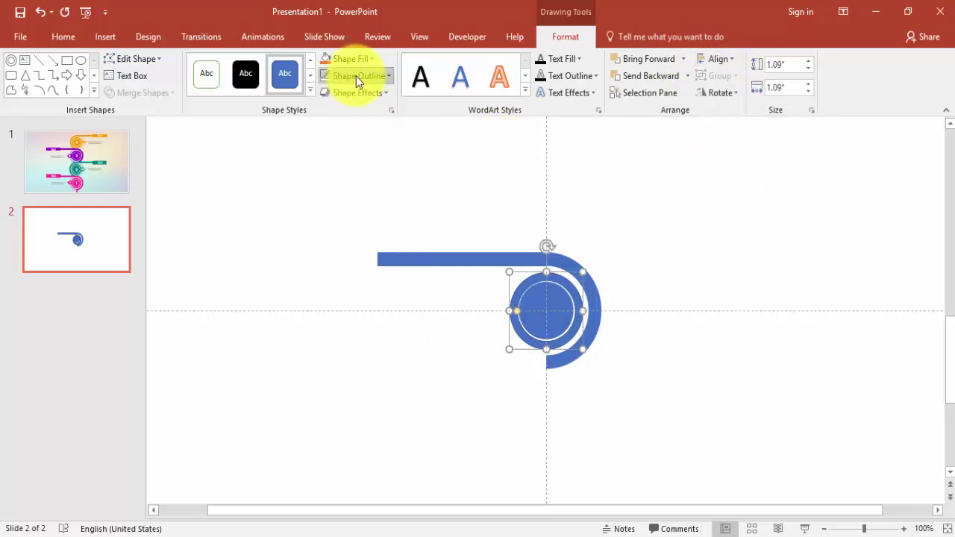
pyautogui.click(375, 207)
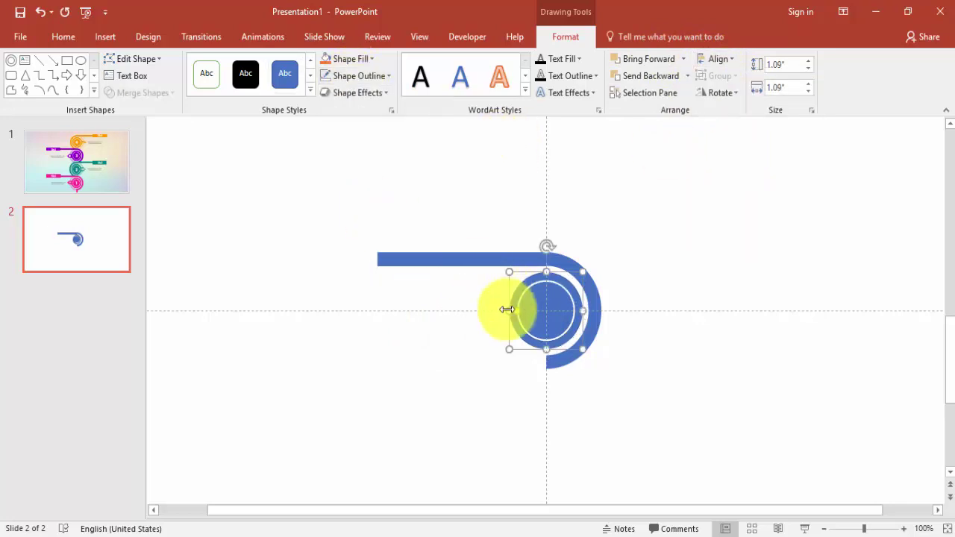
pyautogui.click(516, 319)
pyautogui.click(545, 311)
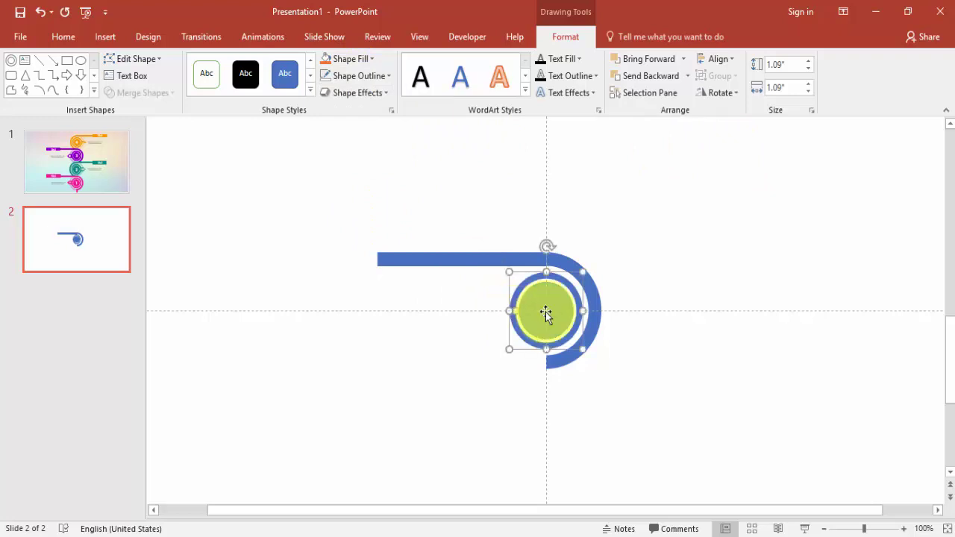
pyautogui.click(647, 295)
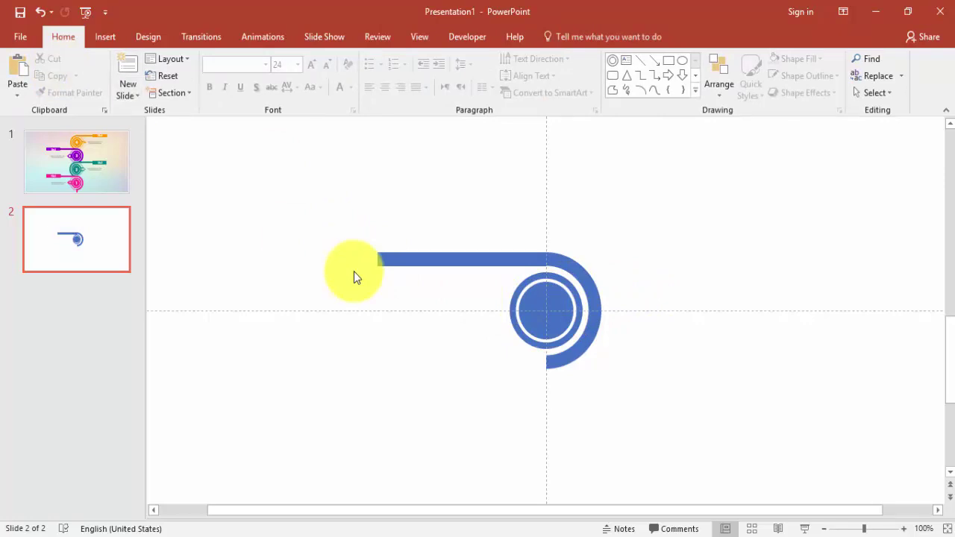
# Check the finished design on slide 1, then draw a small rectangle left of the line on slide 2
pyautogui.click(116, 178)
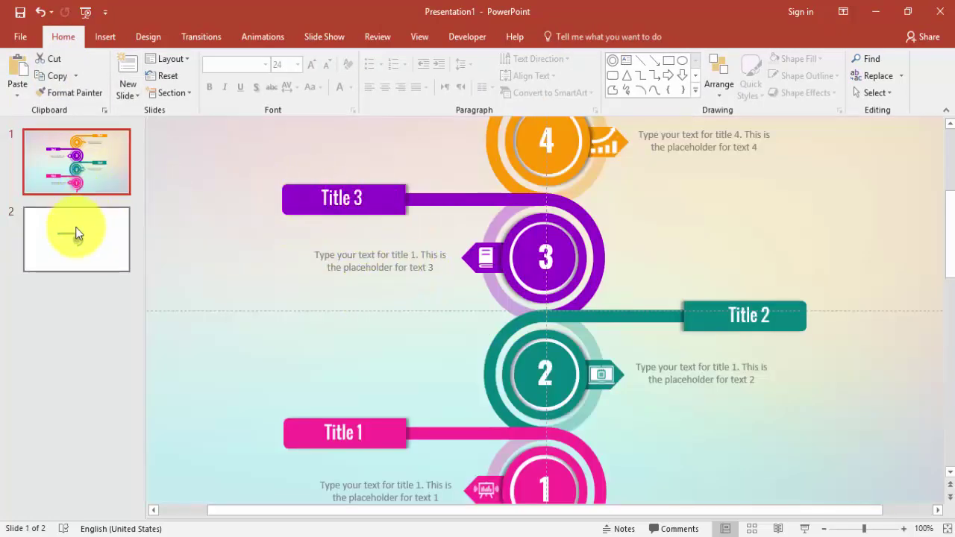
pyautogui.click(103, 226)
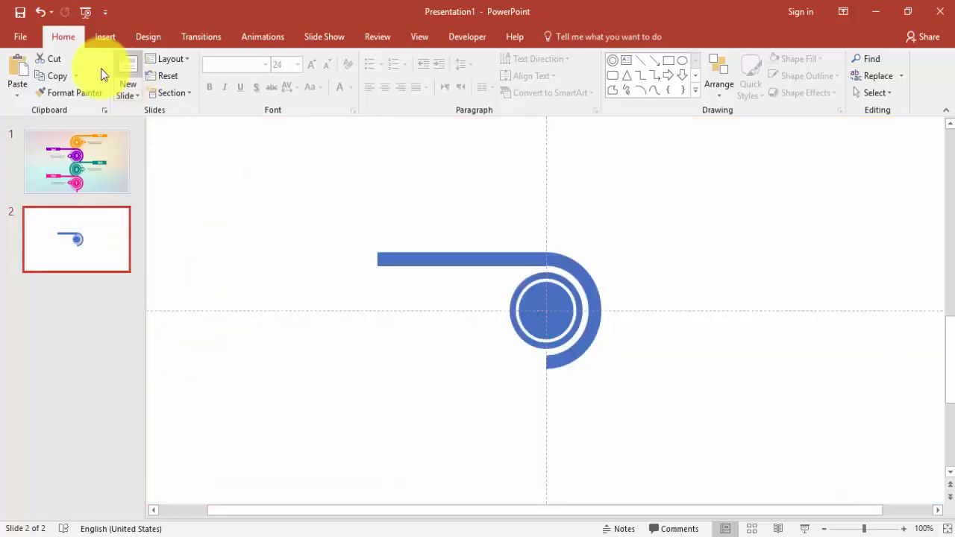
pyautogui.click(105, 36)
pyautogui.click(238, 82)
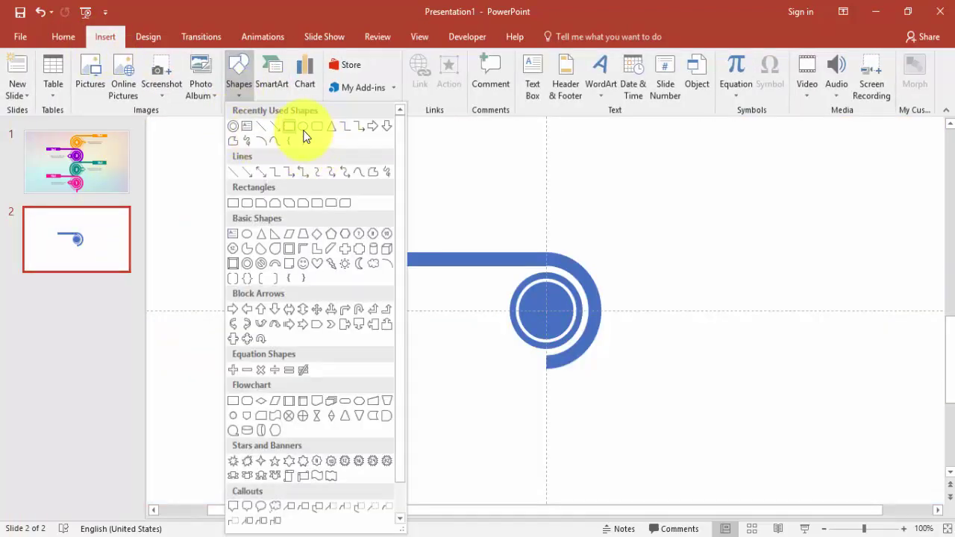
pyautogui.click(328, 204)
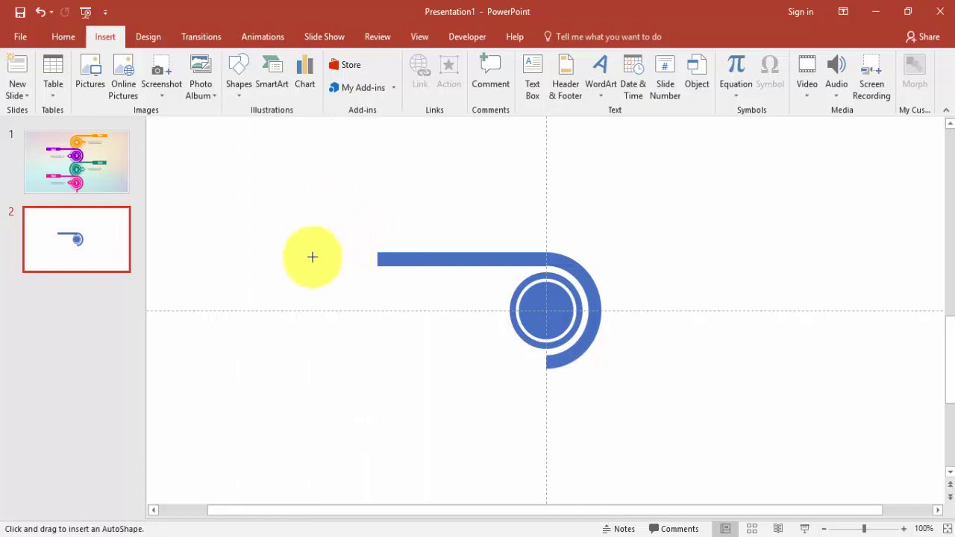
pyautogui.moveTo(291, 237)
pyautogui.mouseDown()
pyautogui.moveTo(336, 264)
pyautogui.moveTo(354, 252)
pyautogui.mouseUp()
# Rotate it 90°, reshape into a 0.95 by 0.32-inch outline-free bar capping the line's left end
pyautogui.click(704, 94)
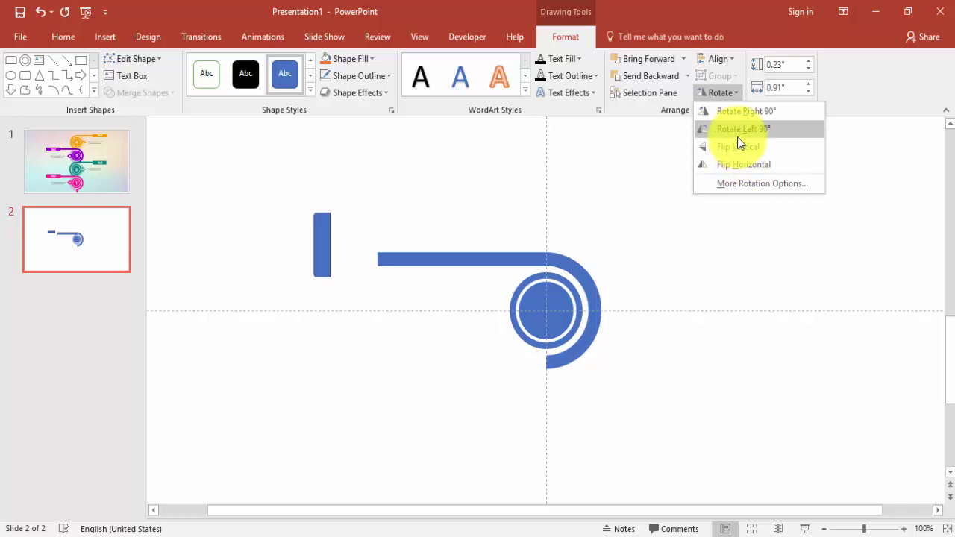
pyautogui.click(737, 135)
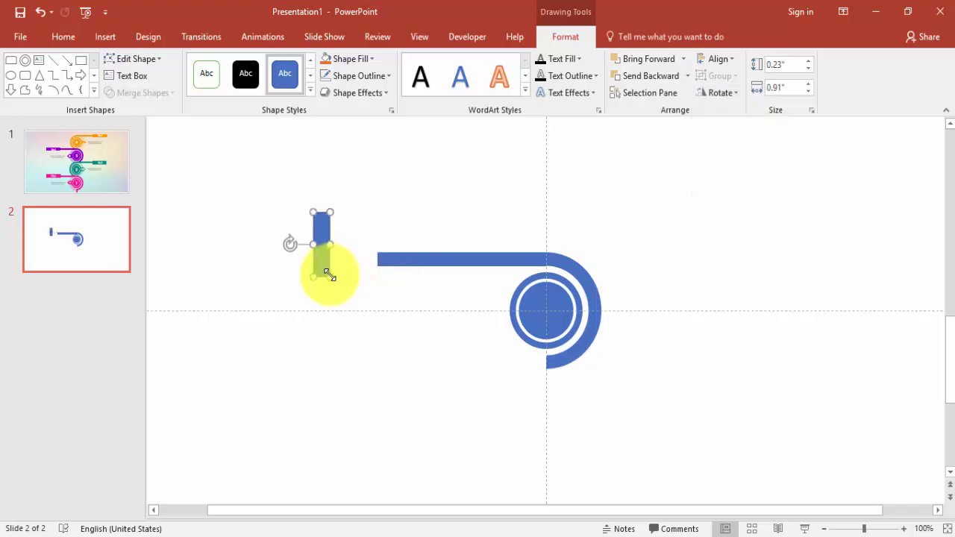
pyautogui.moveTo(331, 277); pyautogui.dragTo(377, 224)
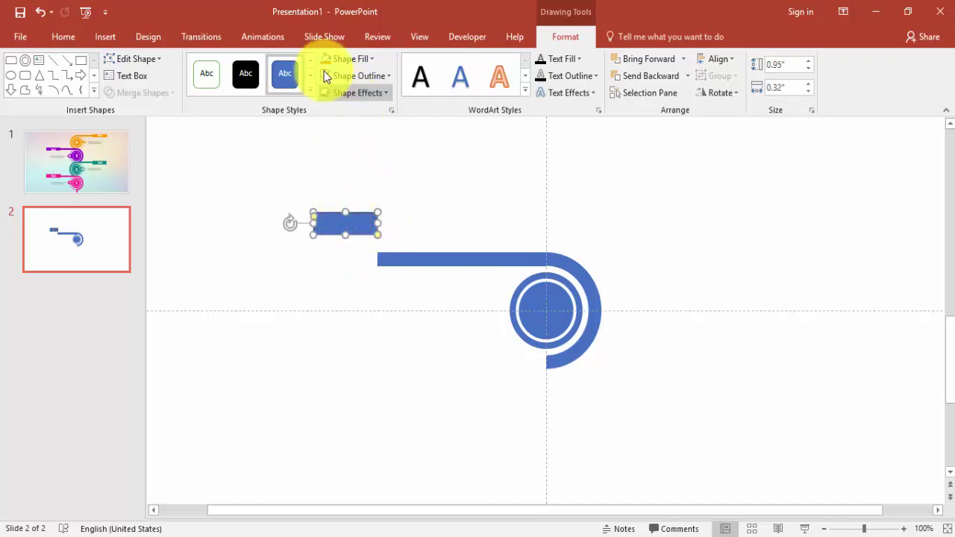
pyautogui.click(363, 75)
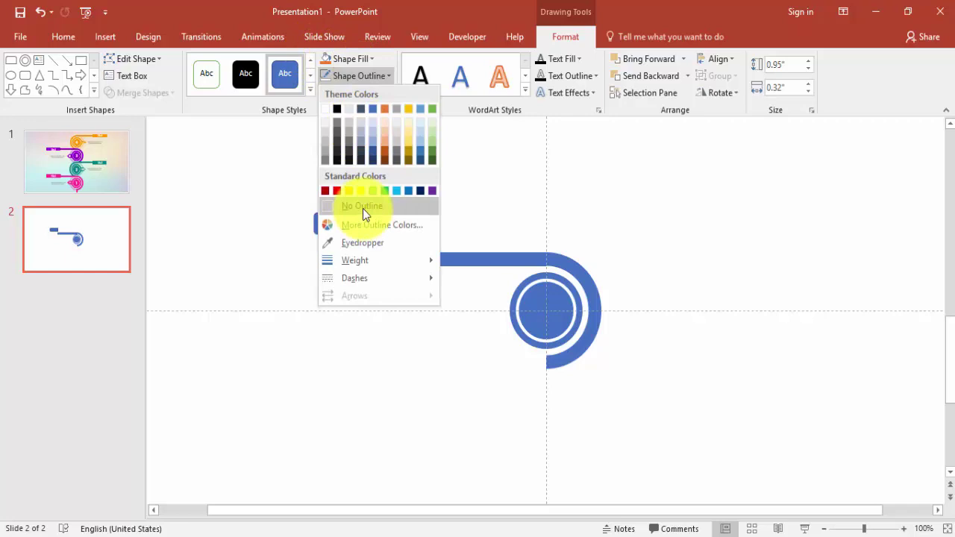
pyautogui.click(363, 206)
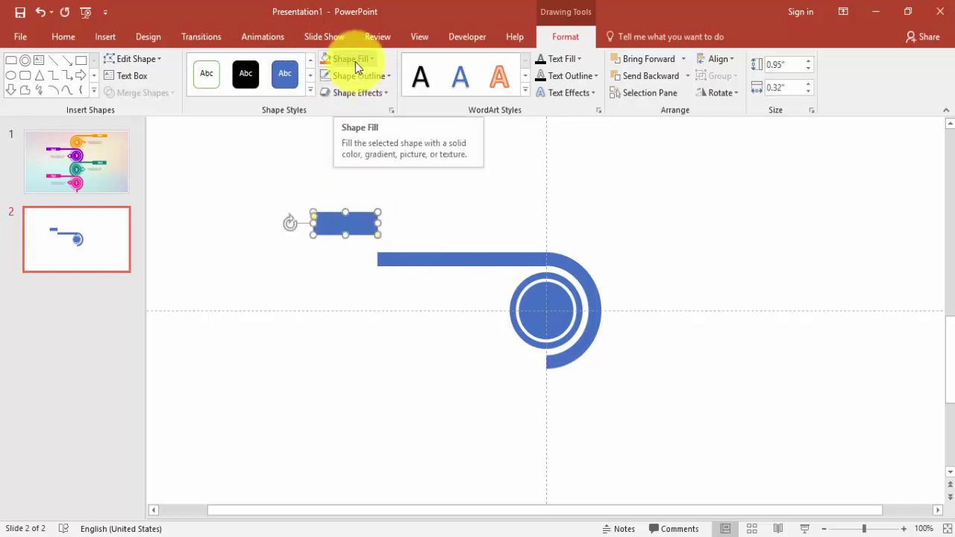
pyautogui.moveTo(358, 221); pyautogui.dragTo(323, 262)
pyautogui.click(402, 321)
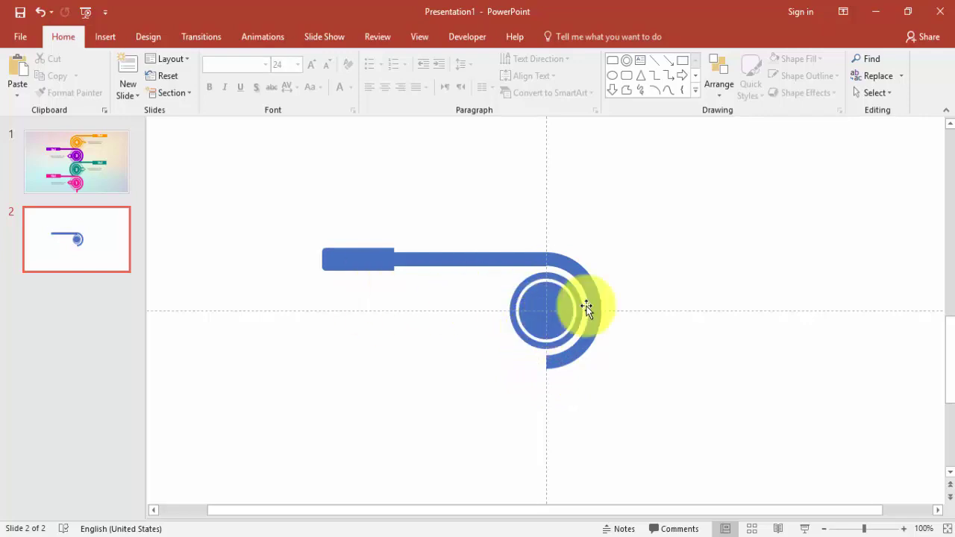
# Add a 0.35 by 0.48-inch outline-free Pentagon arrow, flipped left, against the ring's left side
pyautogui.click(106, 40)
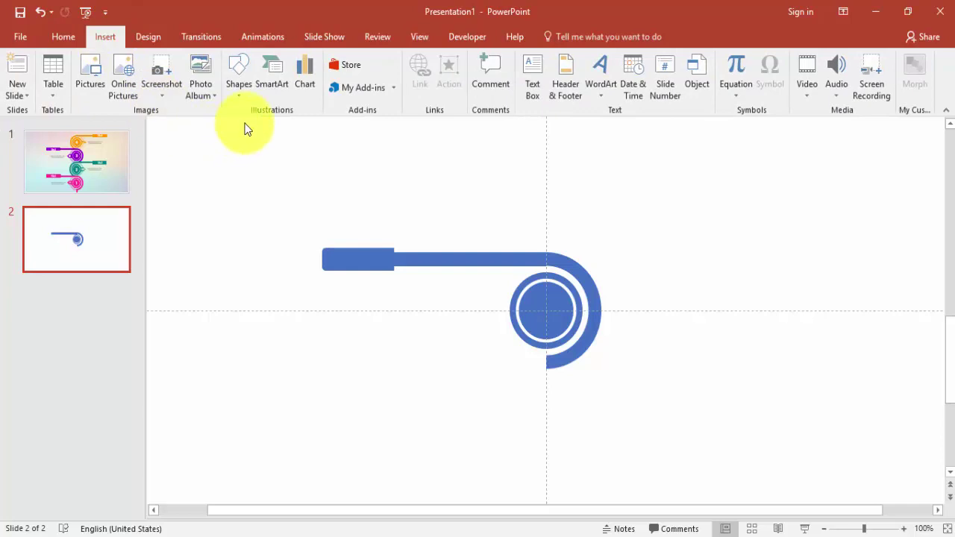
pyautogui.click(237, 96)
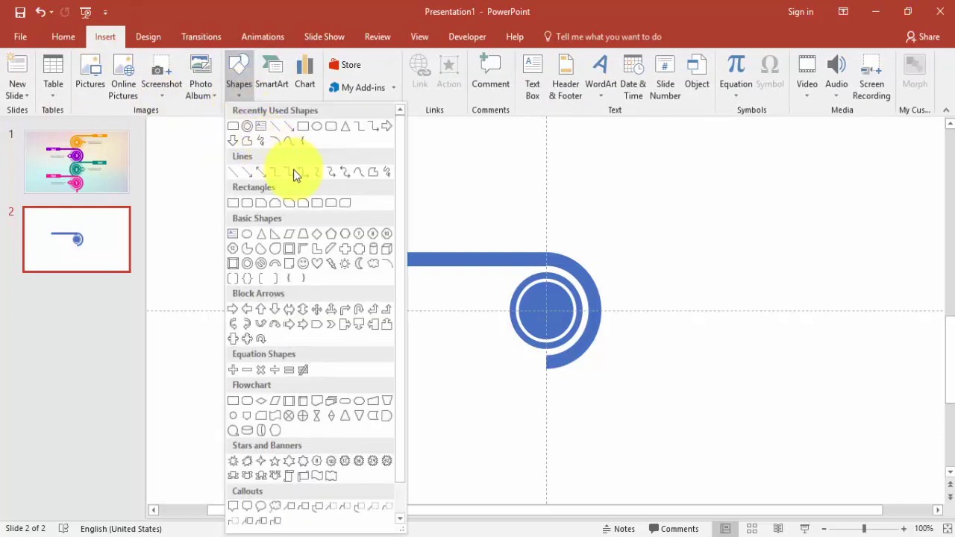
pyautogui.click(317, 332)
pyautogui.moveTo(361, 294); pyautogui.dragTo(388, 317)
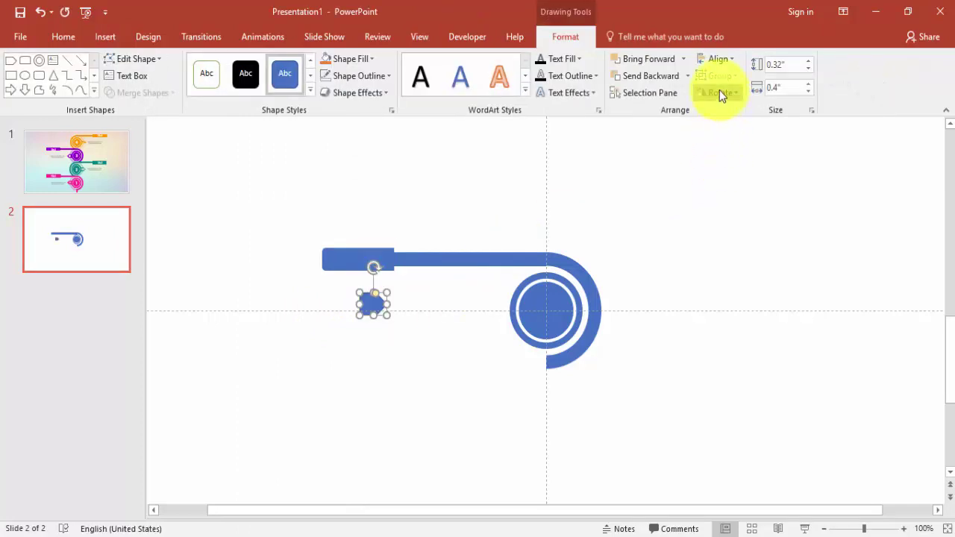
pyautogui.click(719, 92)
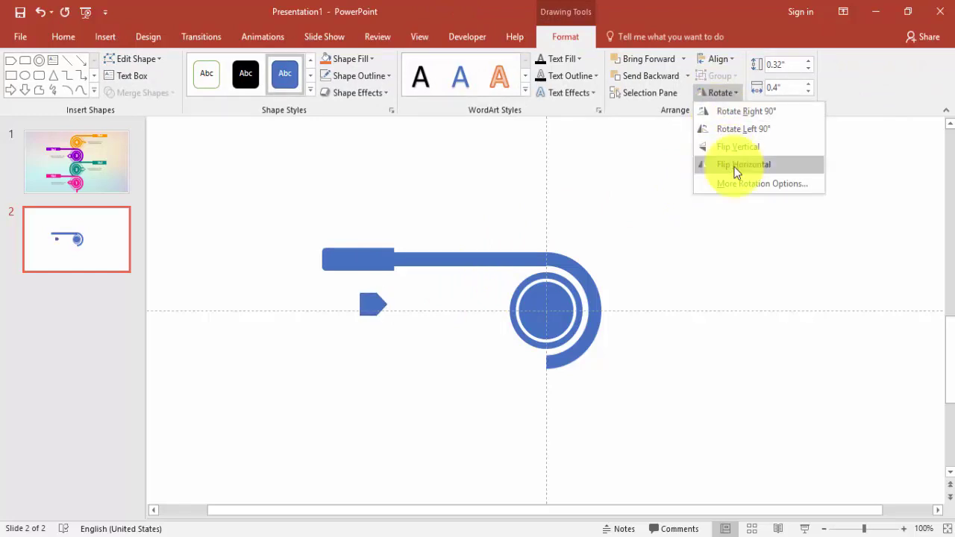
pyautogui.click(736, 164)
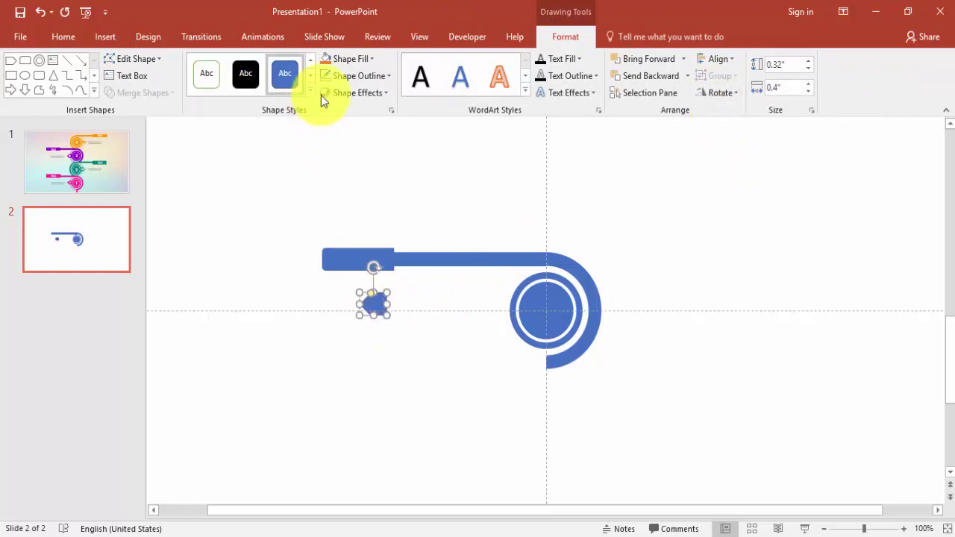
pyautogui.click(358, 75)
pyautogui.click(378, 214)
pyautogui.moveTo(376, 309); pyautogui.dragTo(503, 316)
pyautogui.click(639, 330)
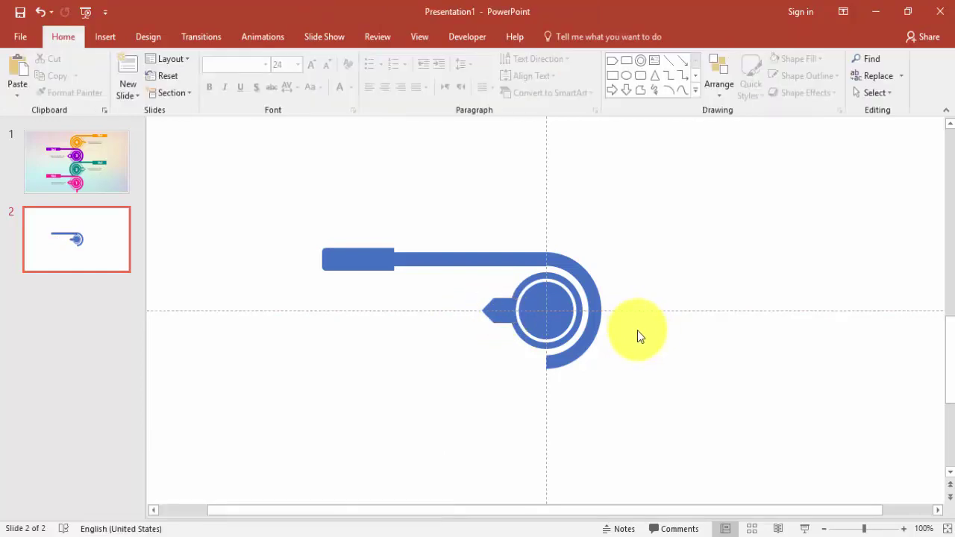
# Give the inner filled circle an Offset: Bottom Left shadow in the Format Shape panel
pyautogui.click(556, 309)
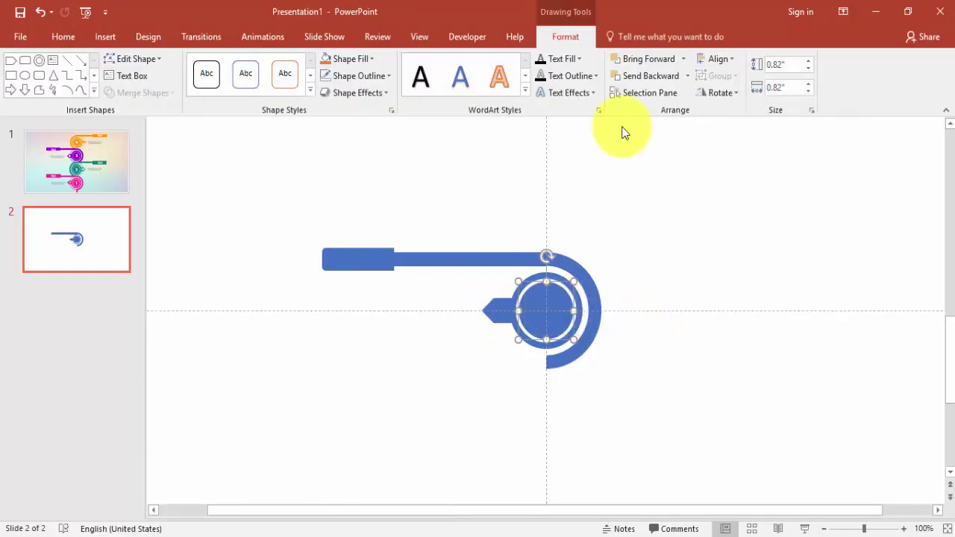
pyautogui.rightClick(544, 309)
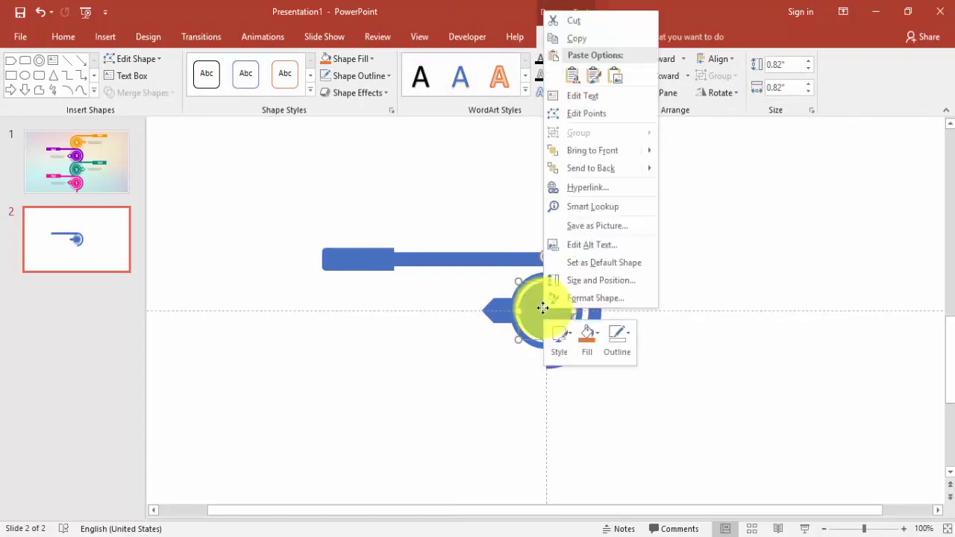
pyautogui.click(607, 297)
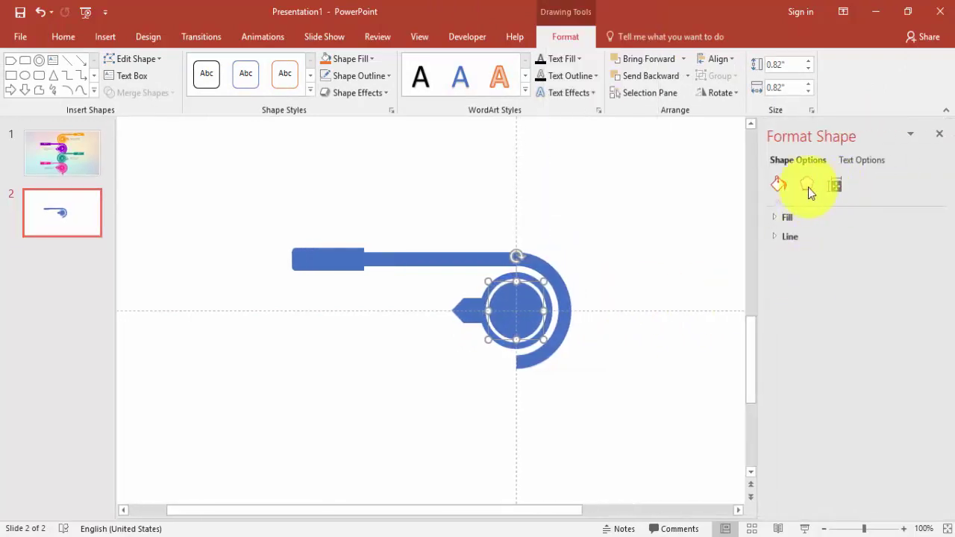
pyautogui.click(808, 186)
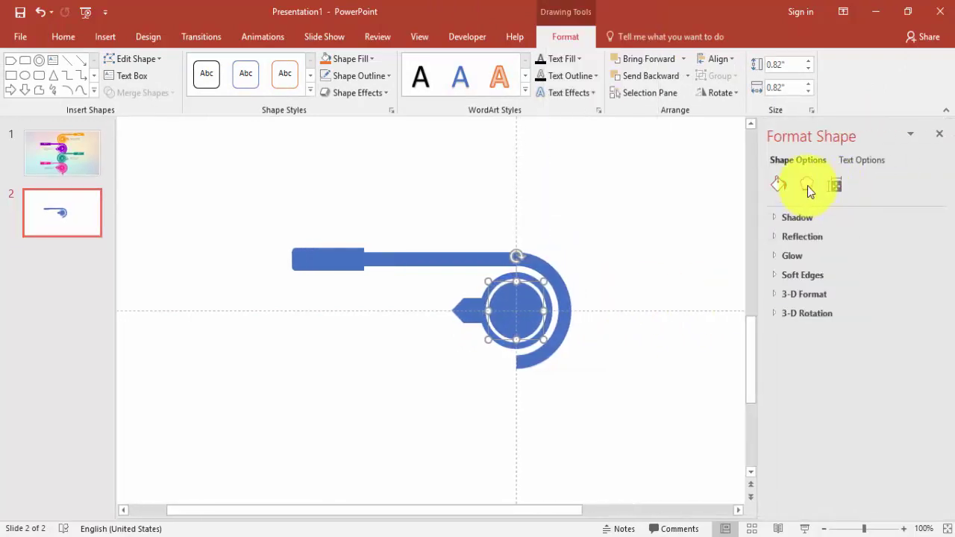
pyautogui.click(773, 215)
pyautogui.click(914, 238)
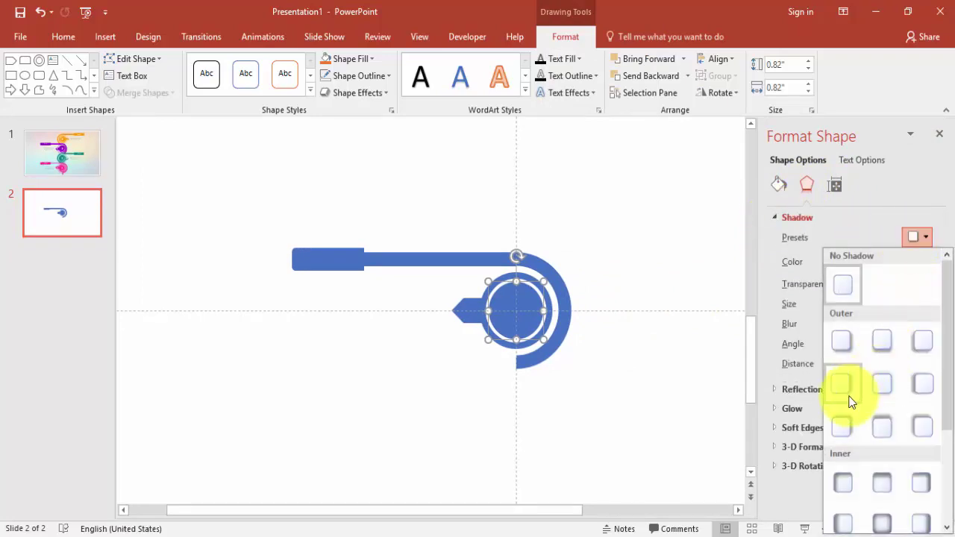
pyautogui.click(923, 351)
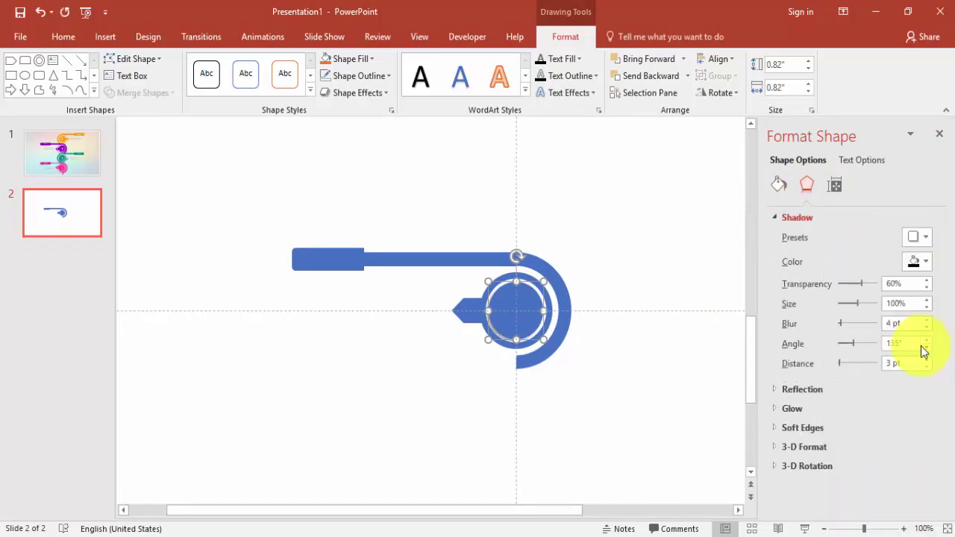
pyautogui.click(448, 317)
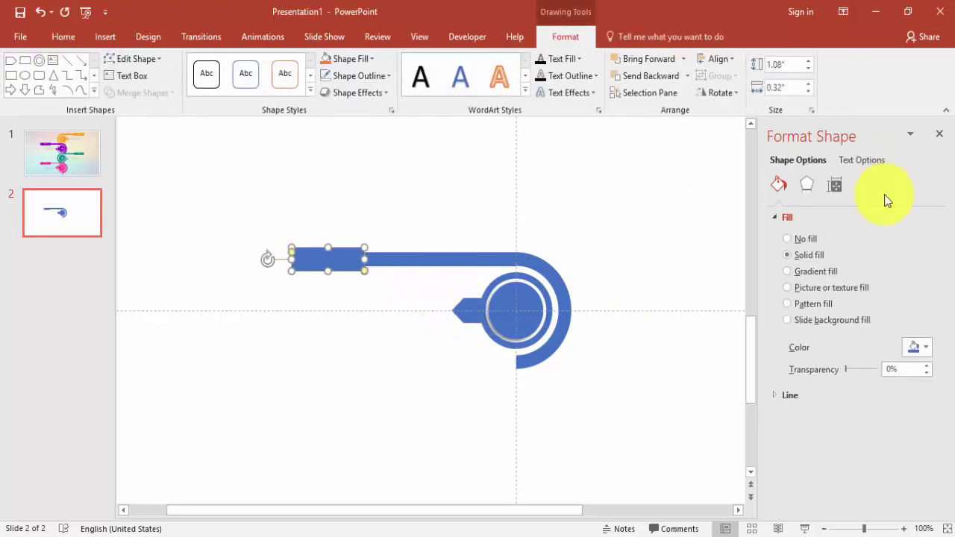
# Give the title bar an outer shadow preset, then compare against slide 1
pyautogui.click(808, 187)
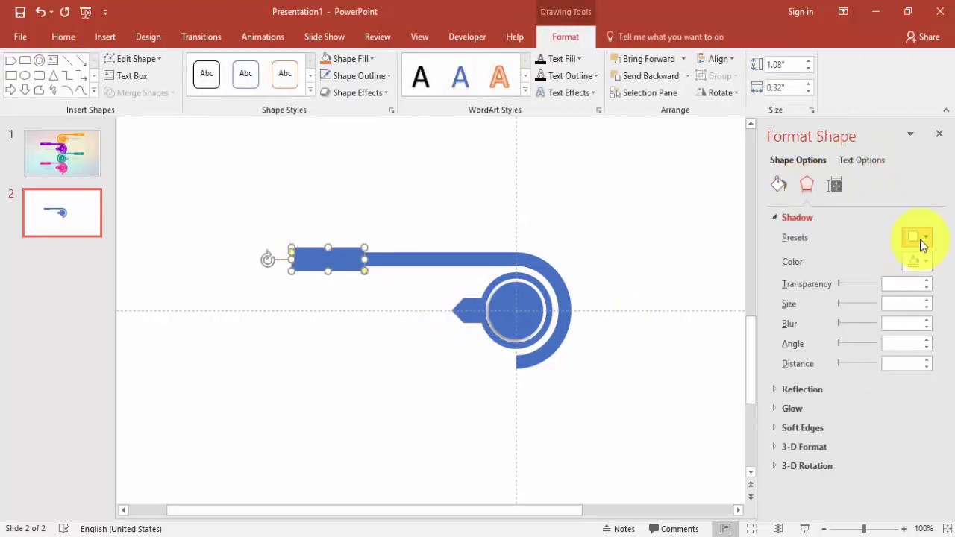
pyautogui.click(918, 238)
pyautogui.click(851, 387)
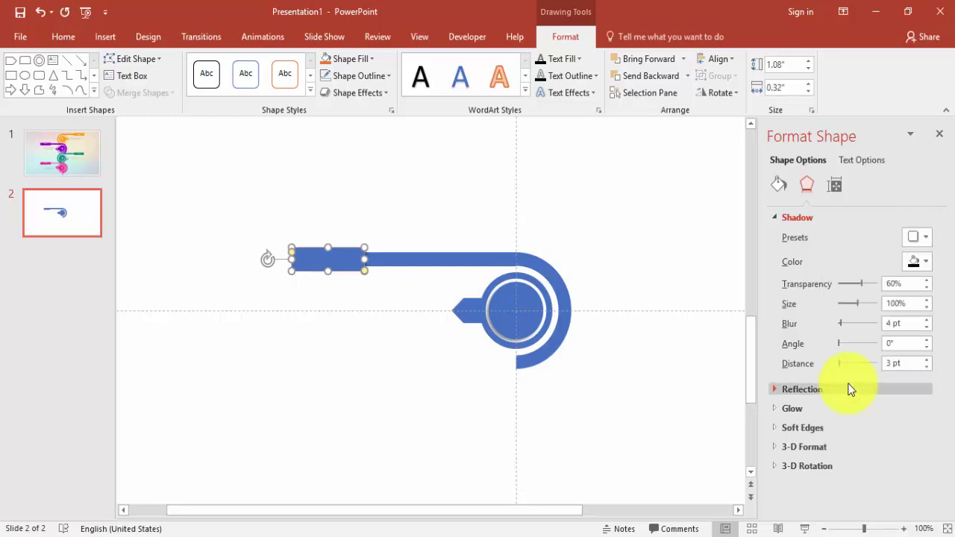
pyautogui.click(626, 274)
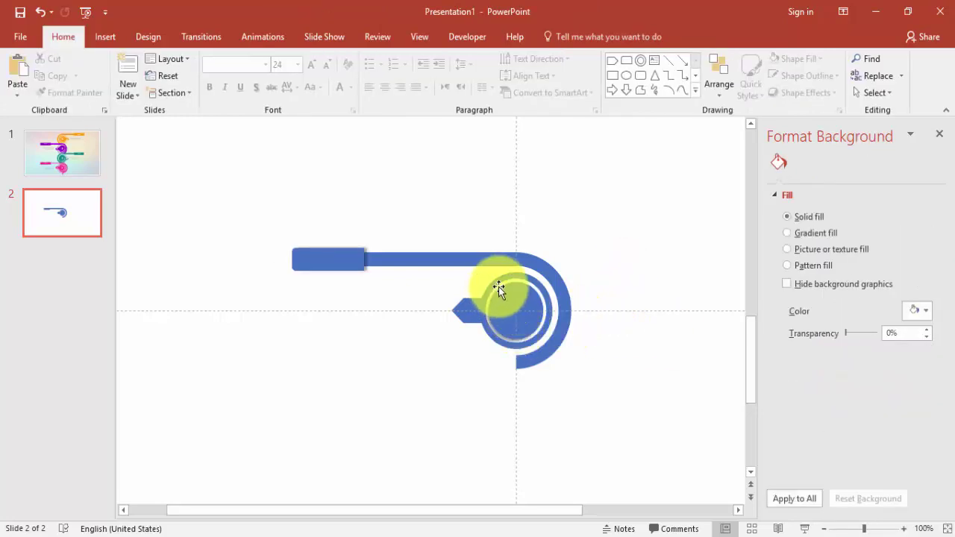
pyautogui.click(48, 165)
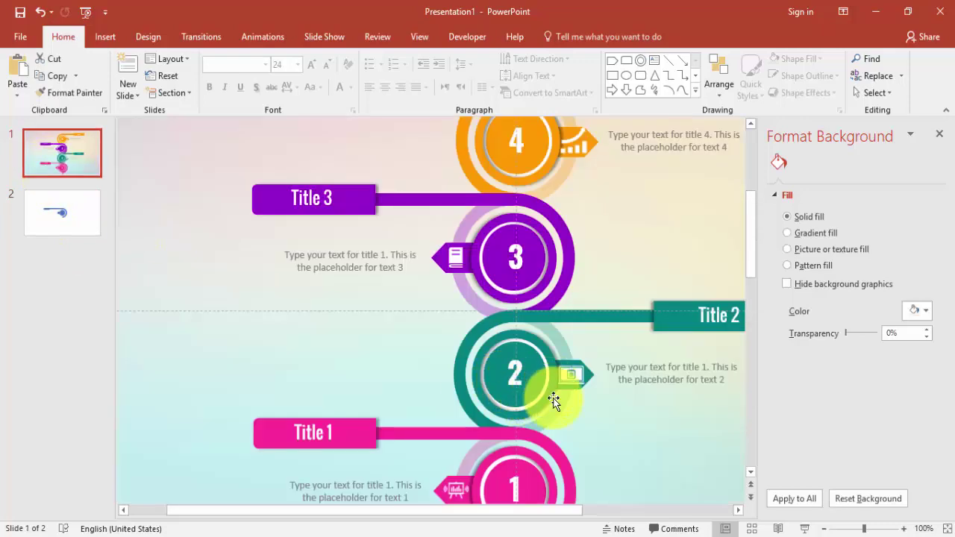
pyautogui.click(82, 211)
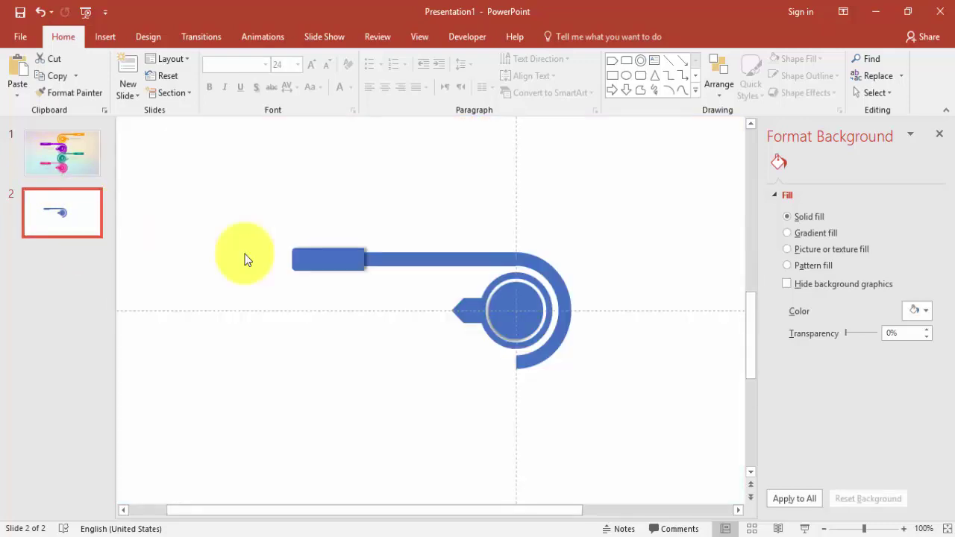
pyautogui.click(486, 287)
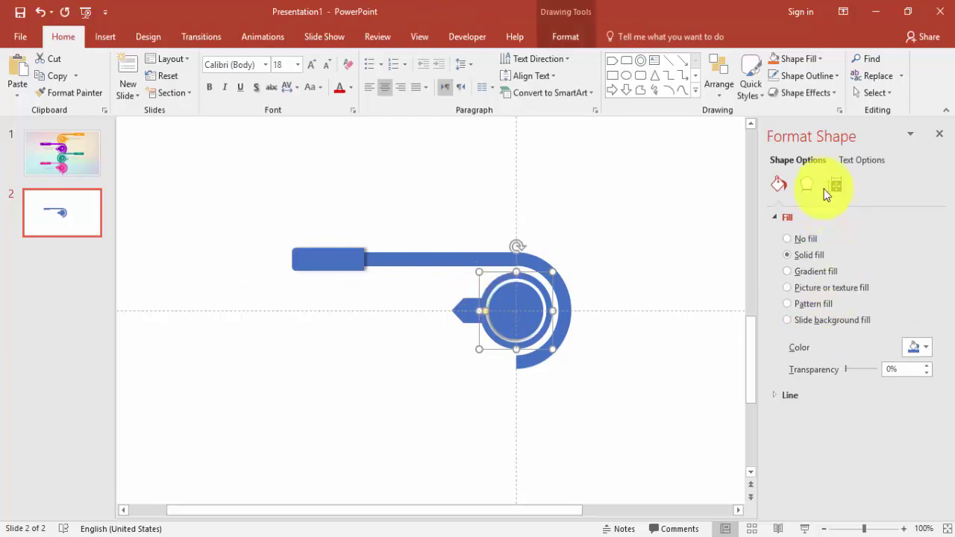
# Apply a left-offset outer shadow preset to the ring
pyautogui.click(809, 184)
pyautogui.click(916, 237)
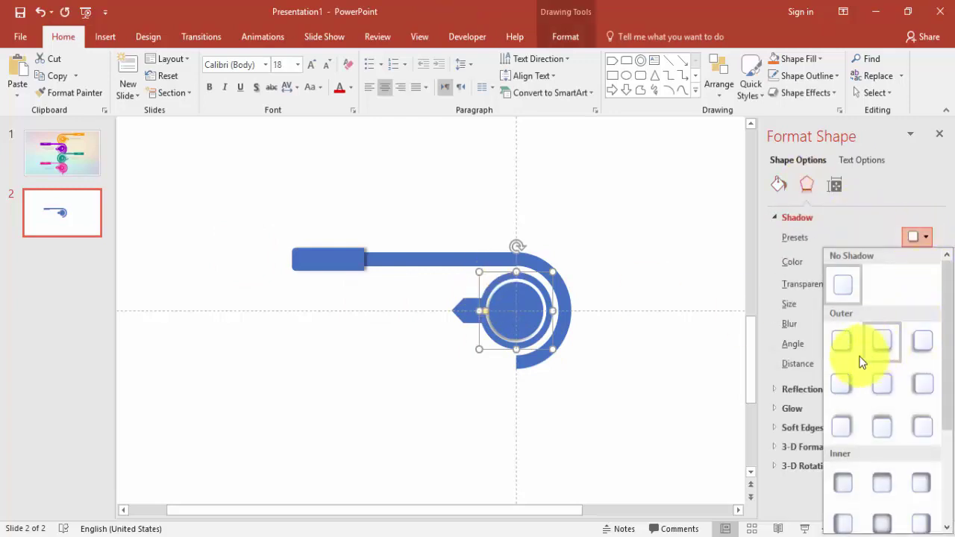
pyautogui.click(923, 383)
pyautogui.click(518, 302)
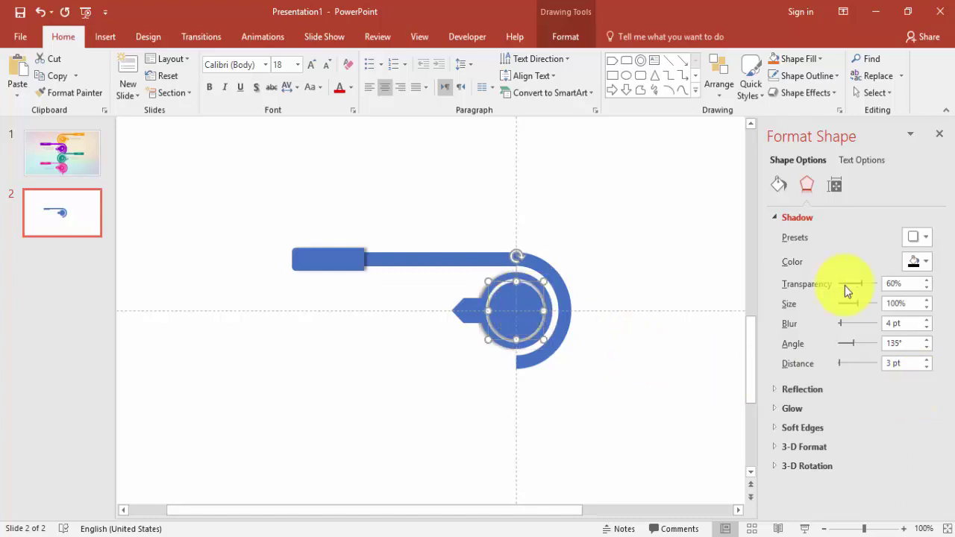
pyautogui.click(917, 237)
pyautogui.click(645, 293)
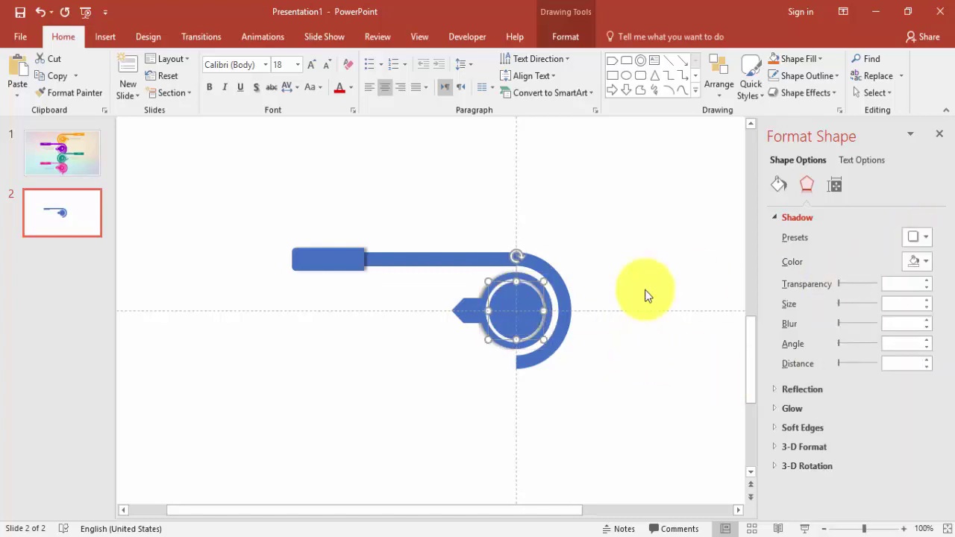
pyautogui.click(672, 323)
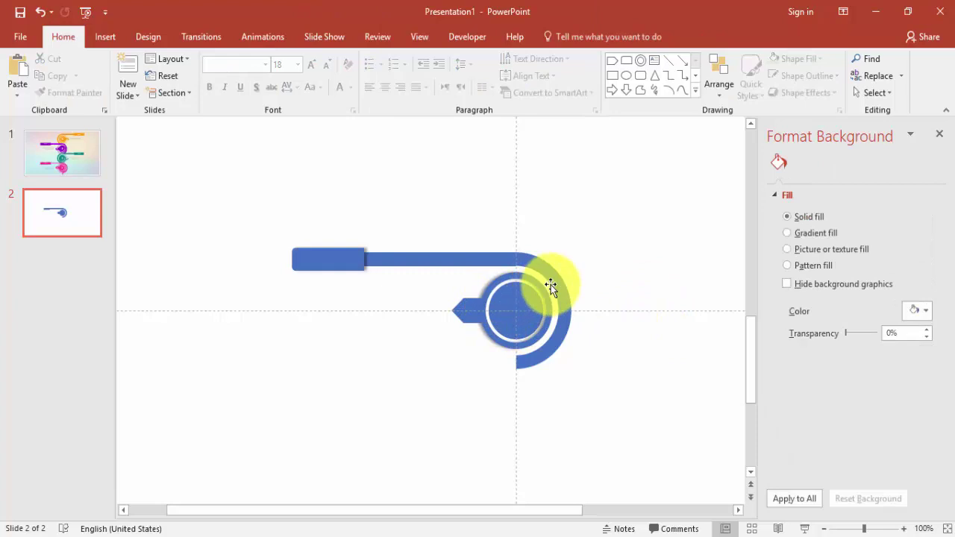
# Apply an outer shadow preset to the inner circle
pyautogui.click(521, 280)
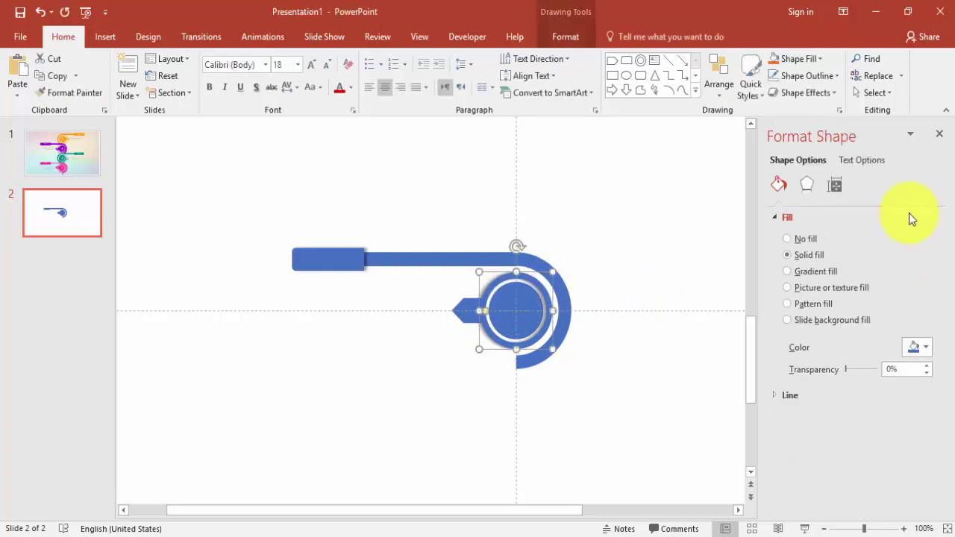
pyautogui.click(806, 186)
pyautogui.click(920, 238)
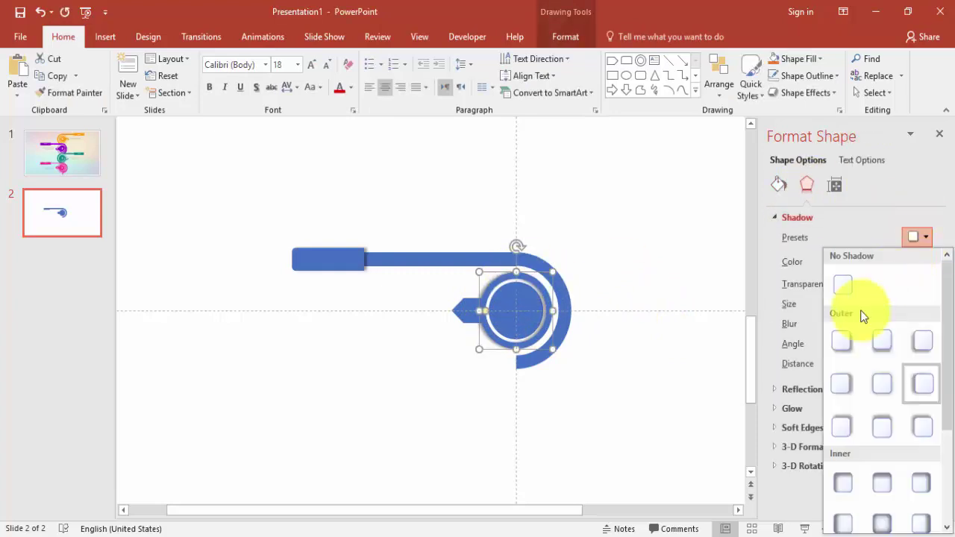
pyautogui.click(842, 384)
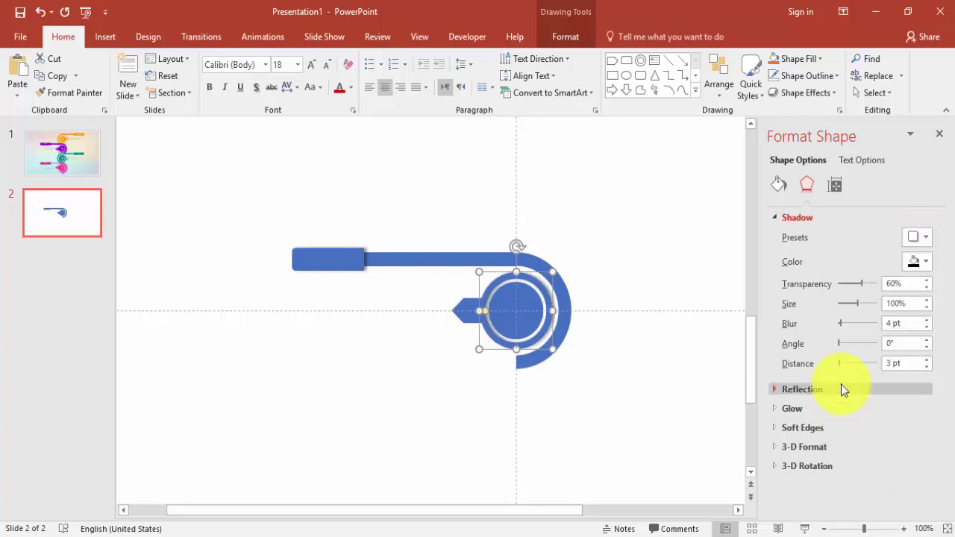
pyautogui.click(640, 325)
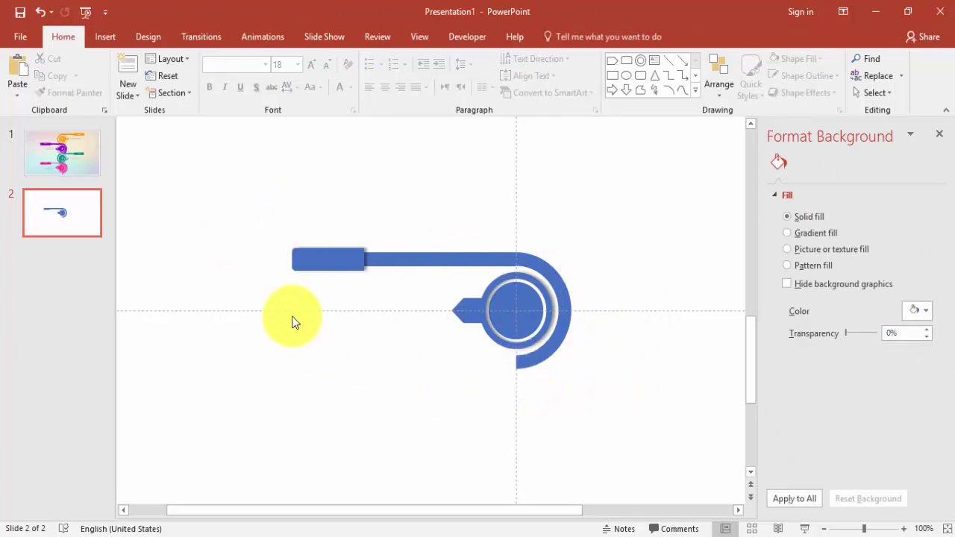
# Give the small arrow tag a right-offset outer shadow
pyautogui.click(464, 299)
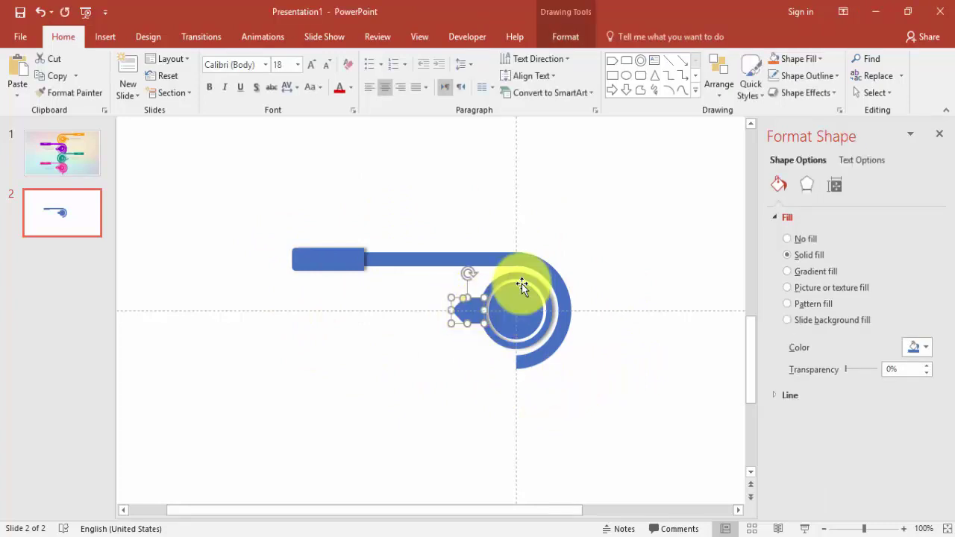
pyautogui.click(808, 184)
pyautogui.click(920, 236)
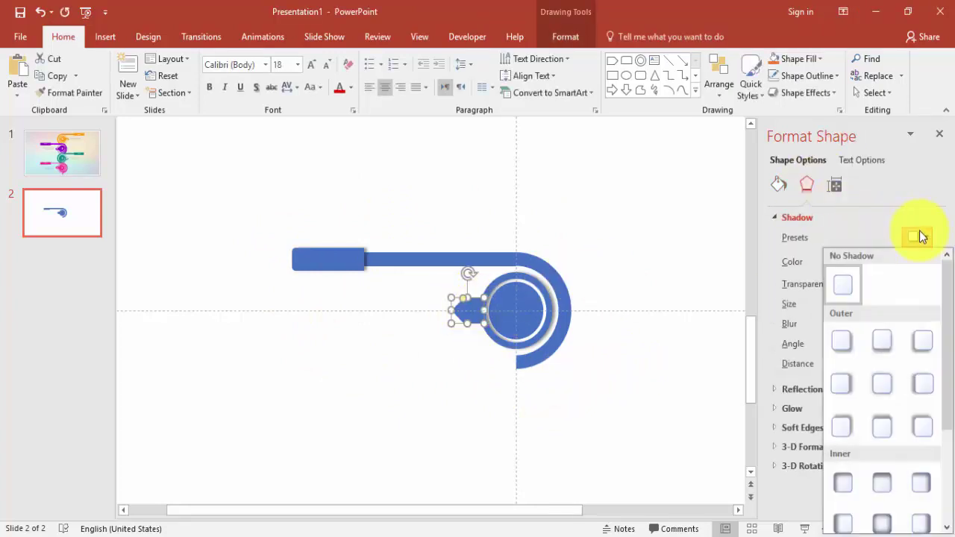
pyautogui.click(844, 385)
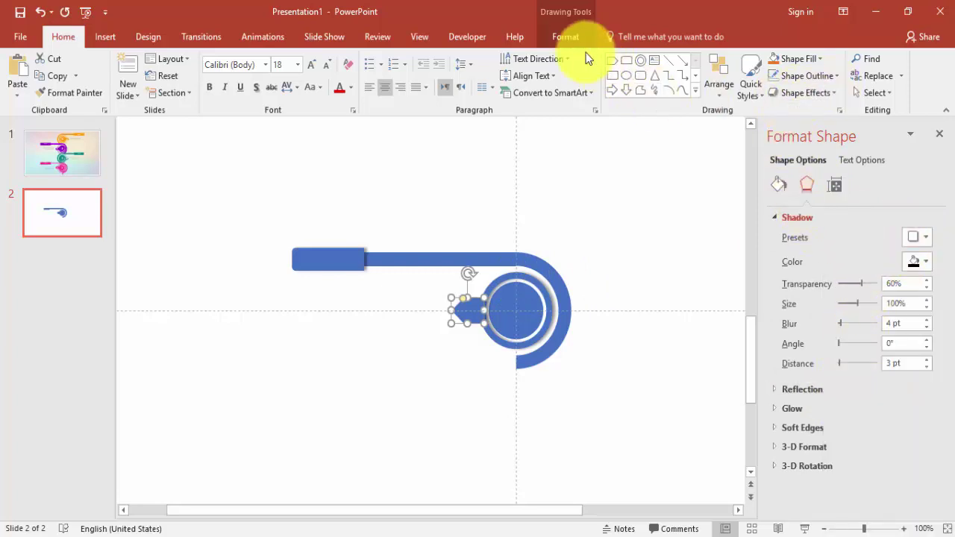
# Send the arrow tag to the back so it sits behind the ring
pyautogui.click(568, 35)
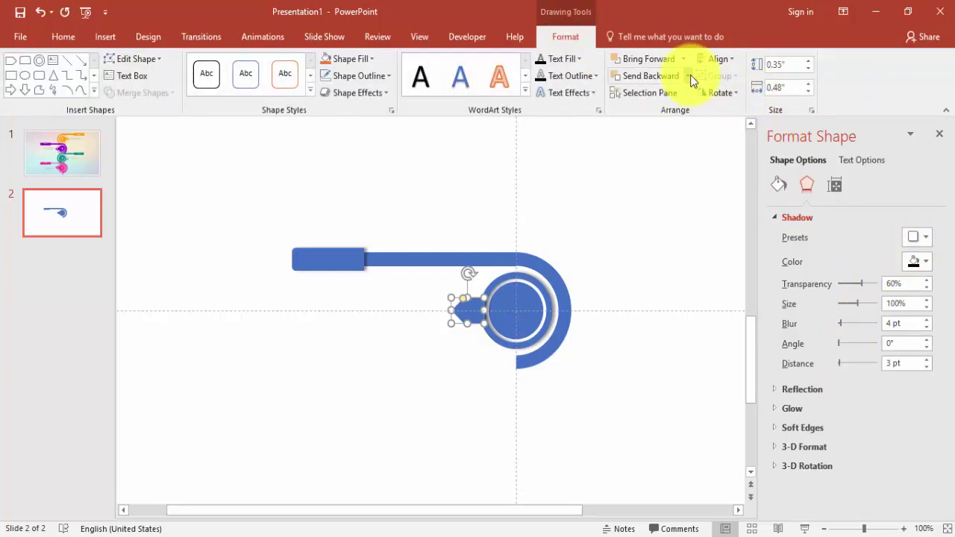
pyautogui.click(688, 76)
pyautogui.click(676, 114)
pyautogui.click(570, 239)
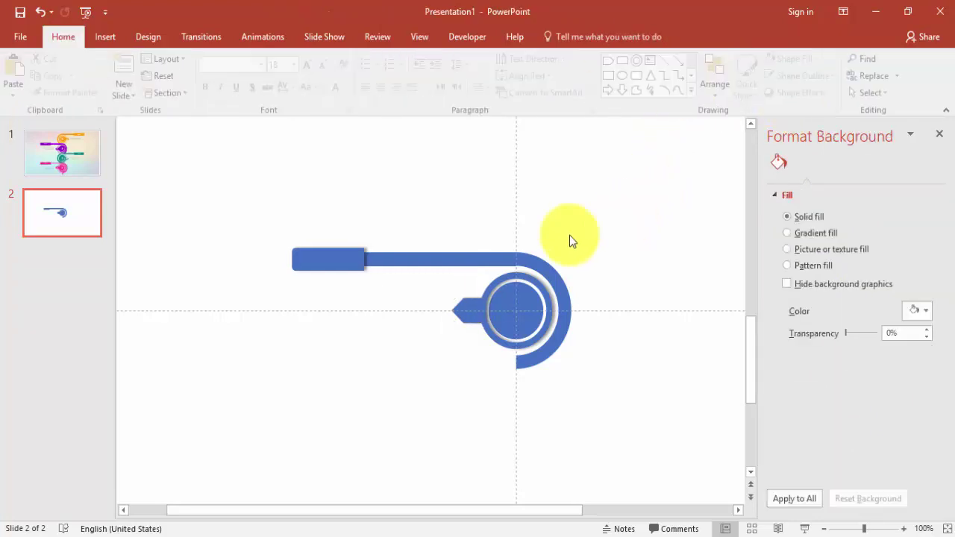
pyautogui.click(468, 316)
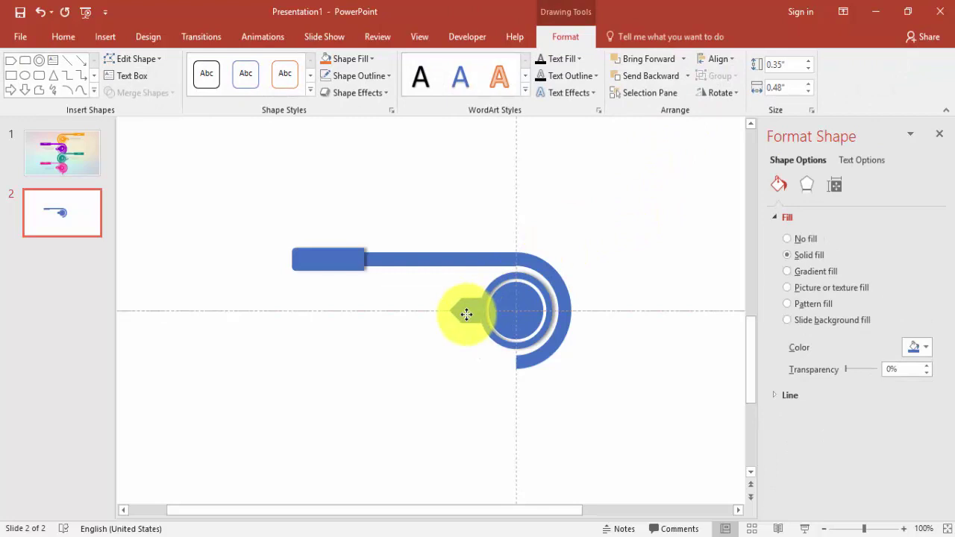
pyautogui.click(443, 353)
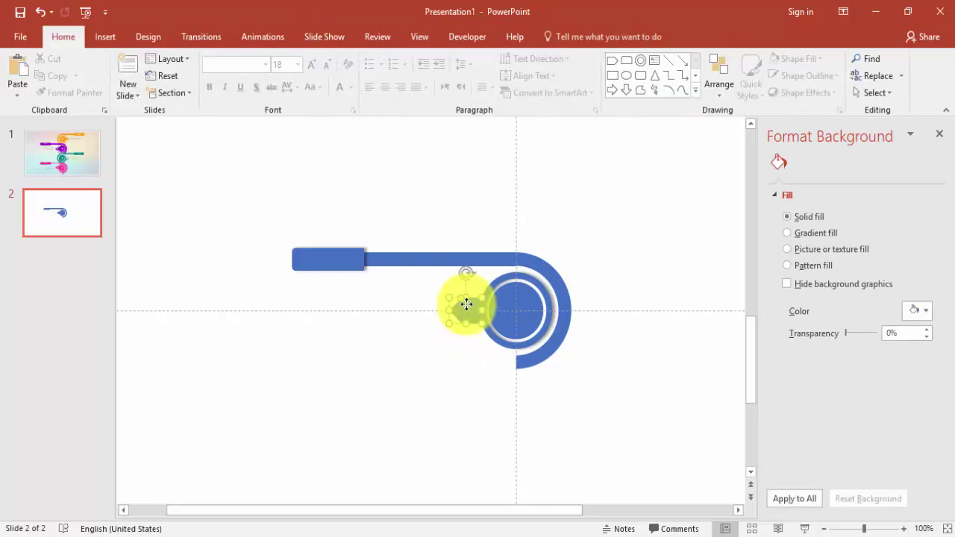
pyautogui.click(465, 306)
pyautogui.keyDown('shift'); pyautogui.click(572, 284); pyautogui.keyUp('shift')
pyautogui.click(638, 336)
# Group all the spiral pieces into one object and move it lower on the slide
pyautogui.moveTo(635, 402)
pyautogui.mouseDown()
pyautogui.moveTo(282, 263)
pyautogui.moveTo(192, 200)
pyautogui.mouseUp()
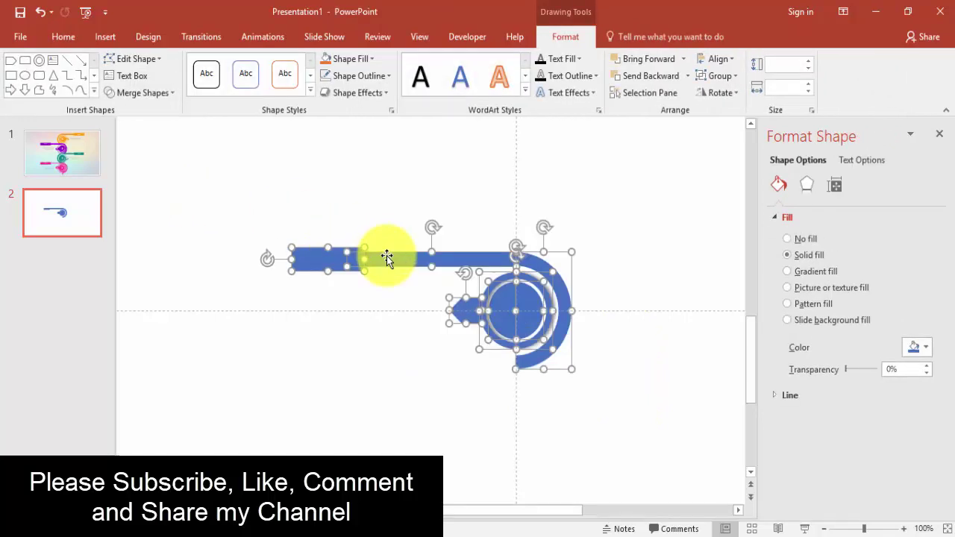
pyautogui.rightClick(387, 257)
pyautogui.moveTo(468, 339)
pyautogui.click(515, 344)
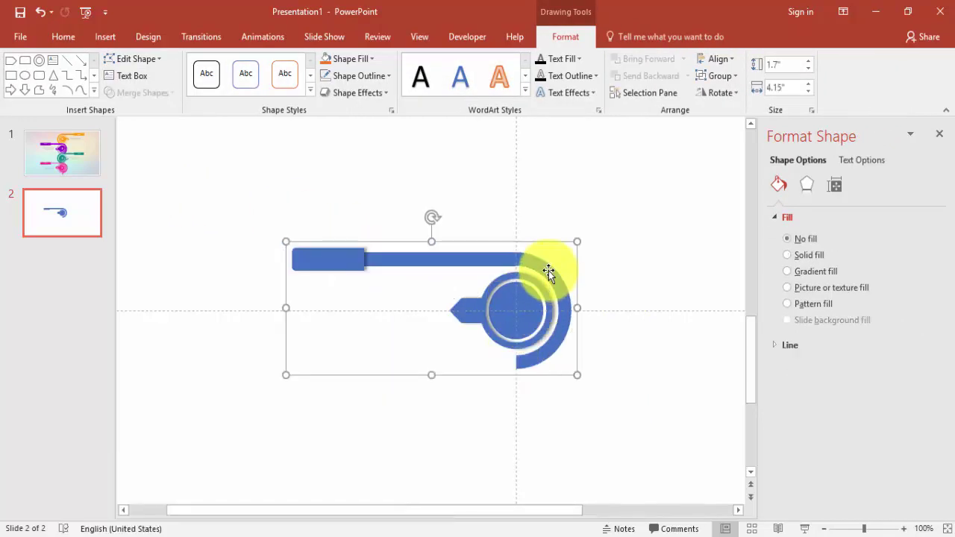
pyautogui.moveTo(548, 271); pyautogui.dragTo(553, 378)
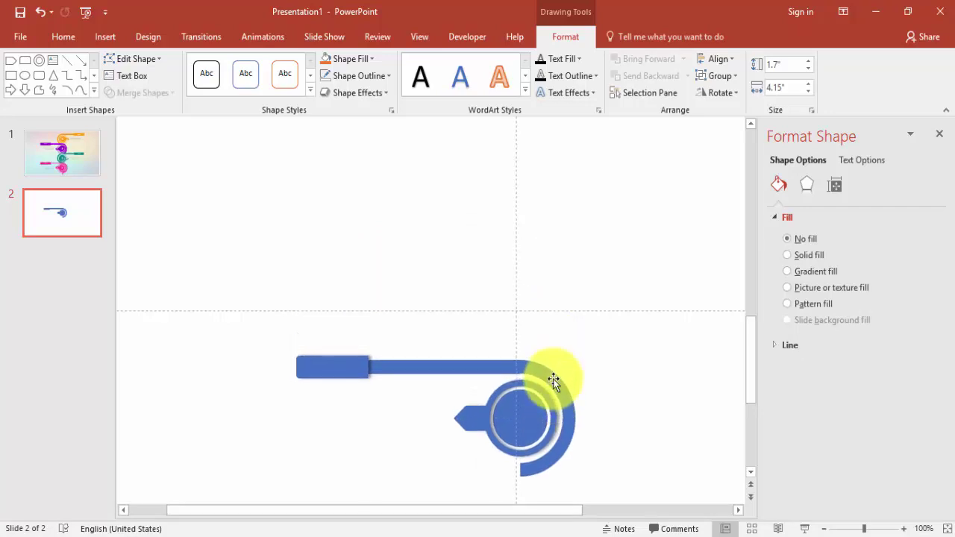
pyautogui.moveTo(865, 530); pyautogui.dragTo(852, 530)
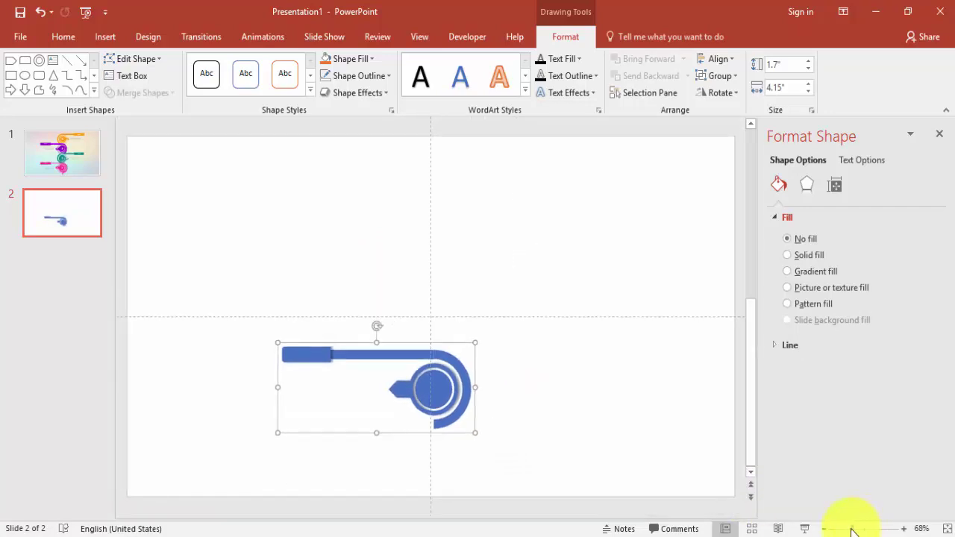
pyautogui.moveTo(459, 396); pyautogui.dragTo(453, 440)
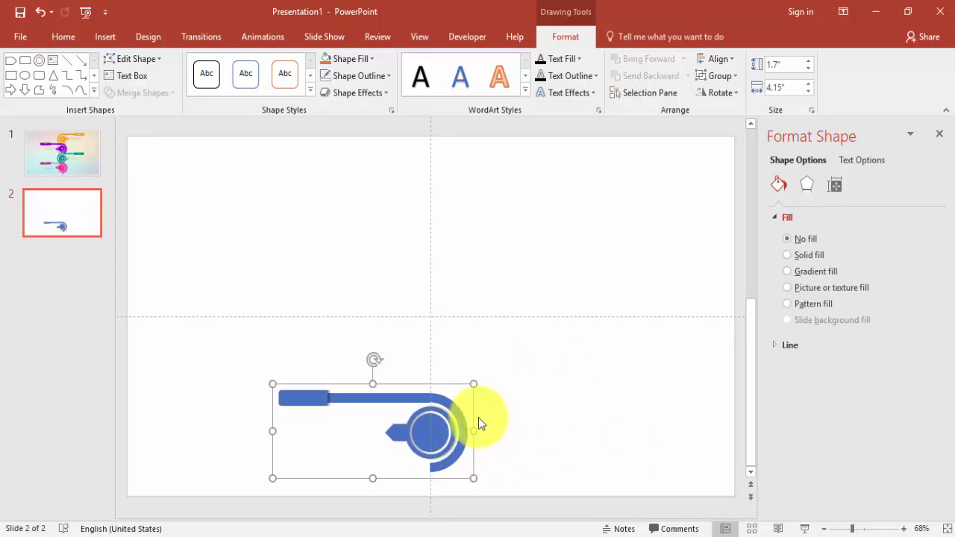
# Duplicate the spiral group, place the copy above the original, and flip it horizontally
pyautogui.hotkey('ctrl', 'd')
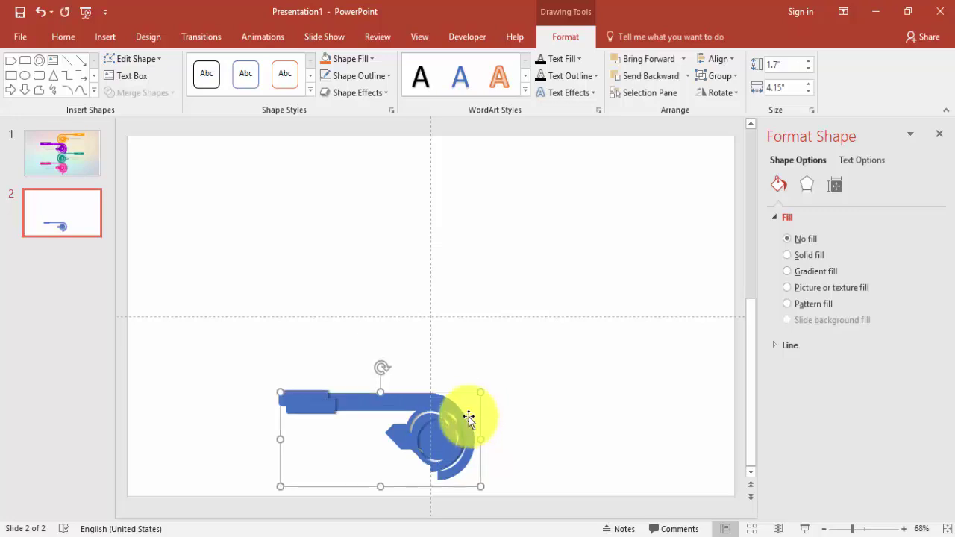
pyautogui.moveTo(468, 431); pyautogui.dragTo(454, 337)
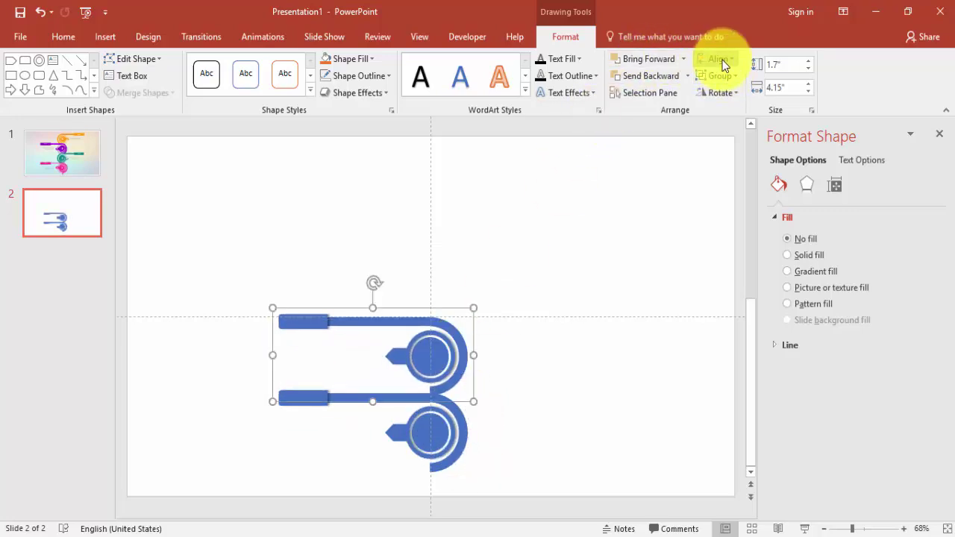
pyautogui.click(716, 92)
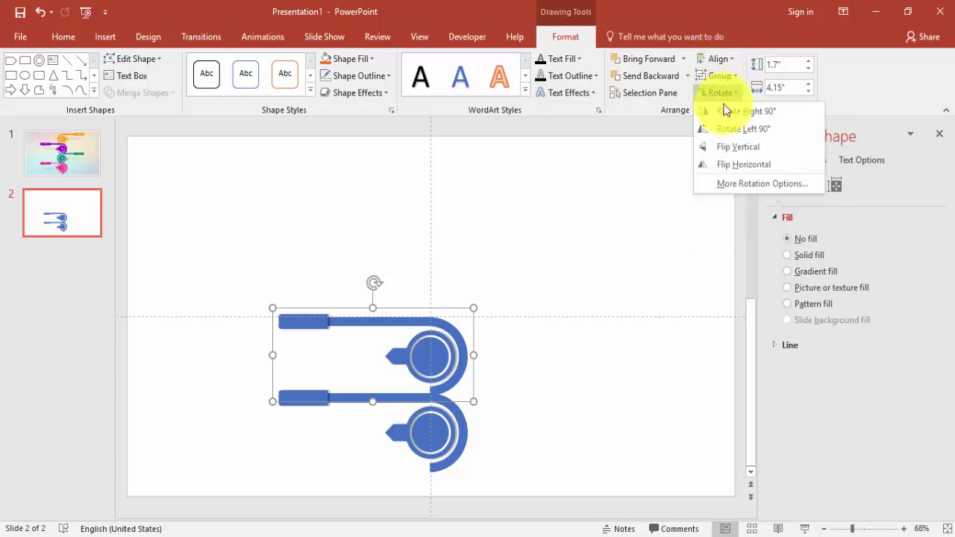
pyautogui.click(746, 164)
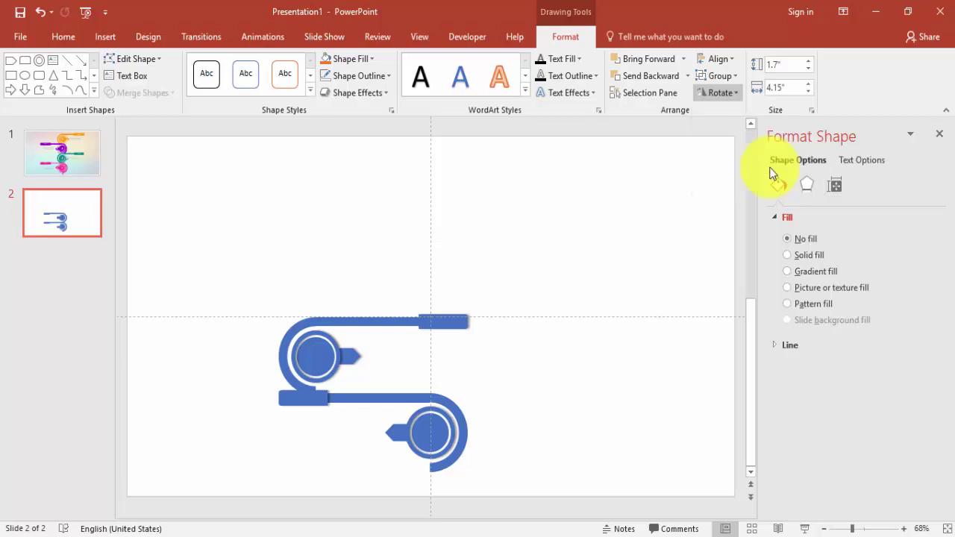